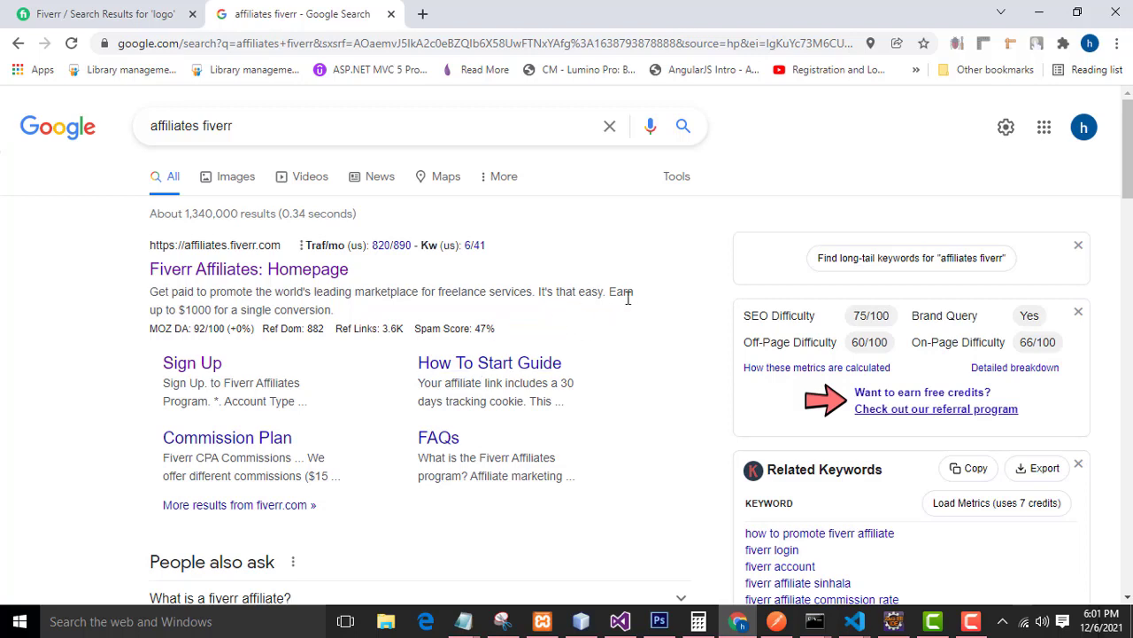
Open the Commission Plan sitelink from the 'affiliates fiverr' Google results in a new tab
{"action": "mouse_move", "coordinate": [217, 324]}
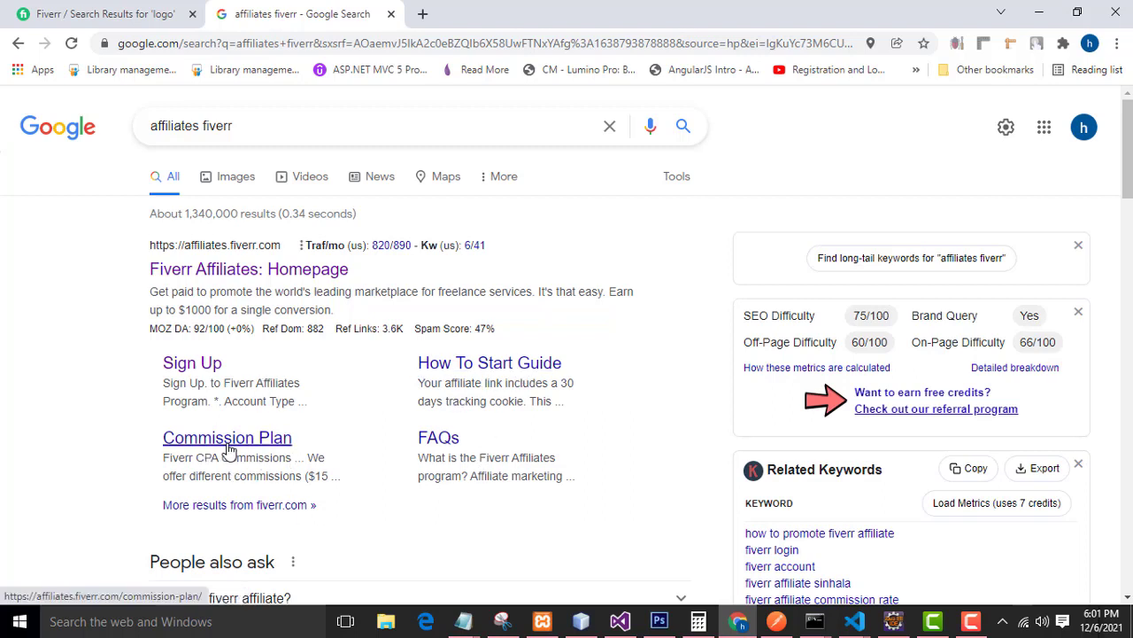
{"action": "right_click", "coordinate": [223, 262]}
{"action": "left_click", "coordinate": [287, 269]}
Switch to the Commission Plan tab and read down the page
{"action": "left_click", "coordinate": [450, 14]}
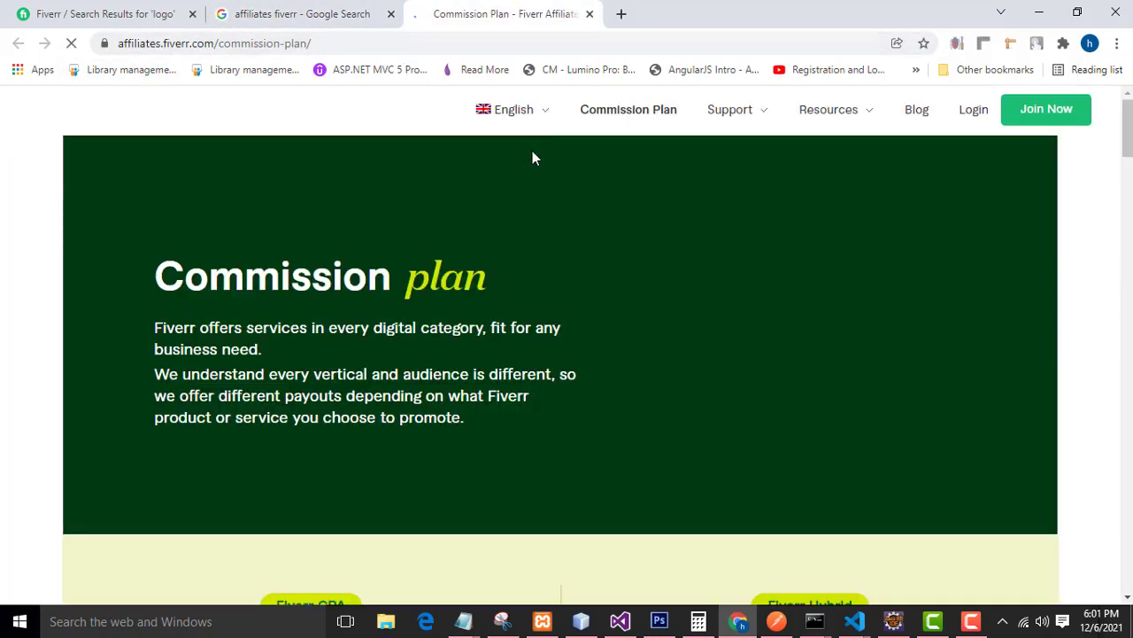
{"action": "scroll", "coordinate": [674, 275], "scroll_direction": "down", "scroll_amount": 2}
{"action": "scroll", "coordinate": [531, 288], "scroll_direction": "down", "scroll_amount": 2}
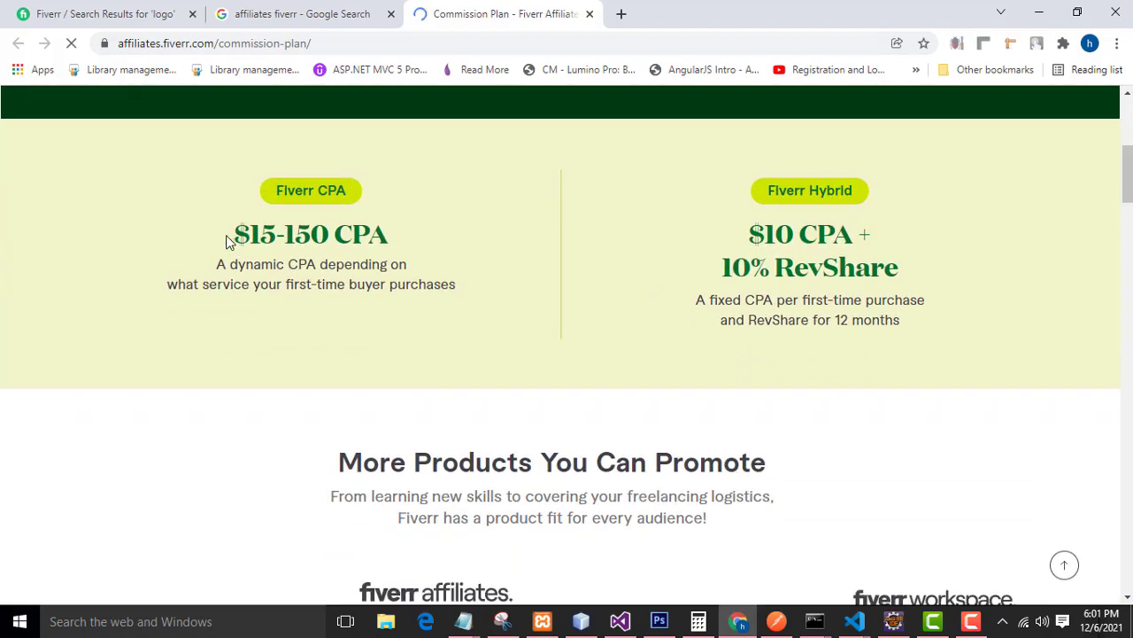
{"action": "scroll", "coordinate": [610, 438], "scroll_direction": "down", "scroll_amount": 4}
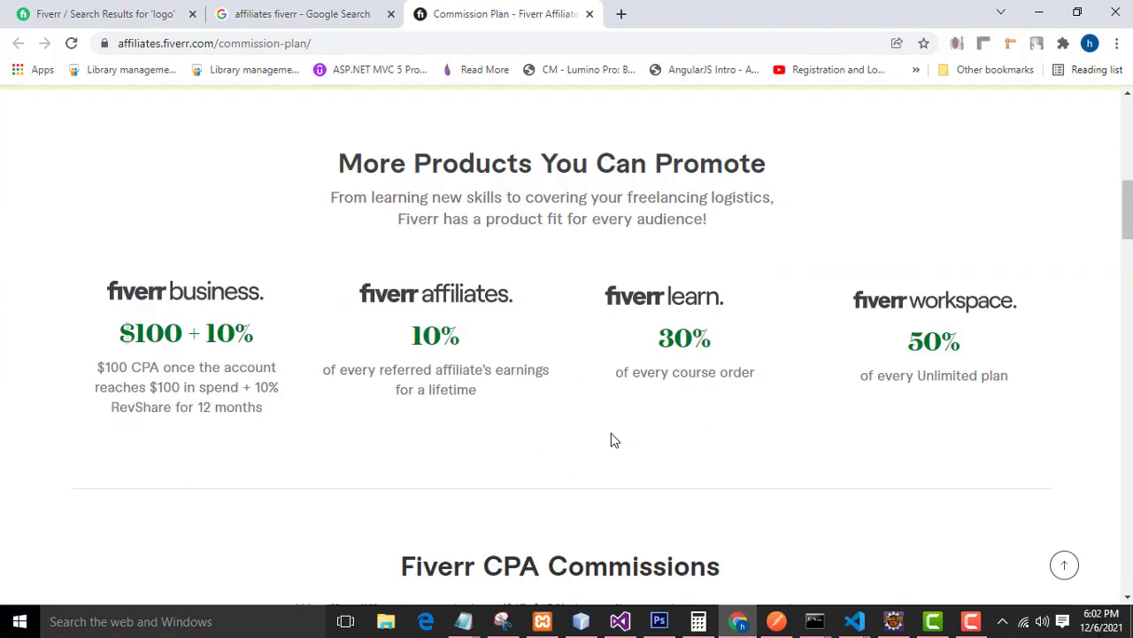
{"action": "scroll", "coordinate": [532, 416], "scroll_direction": "down", "scroll_amount": 4}
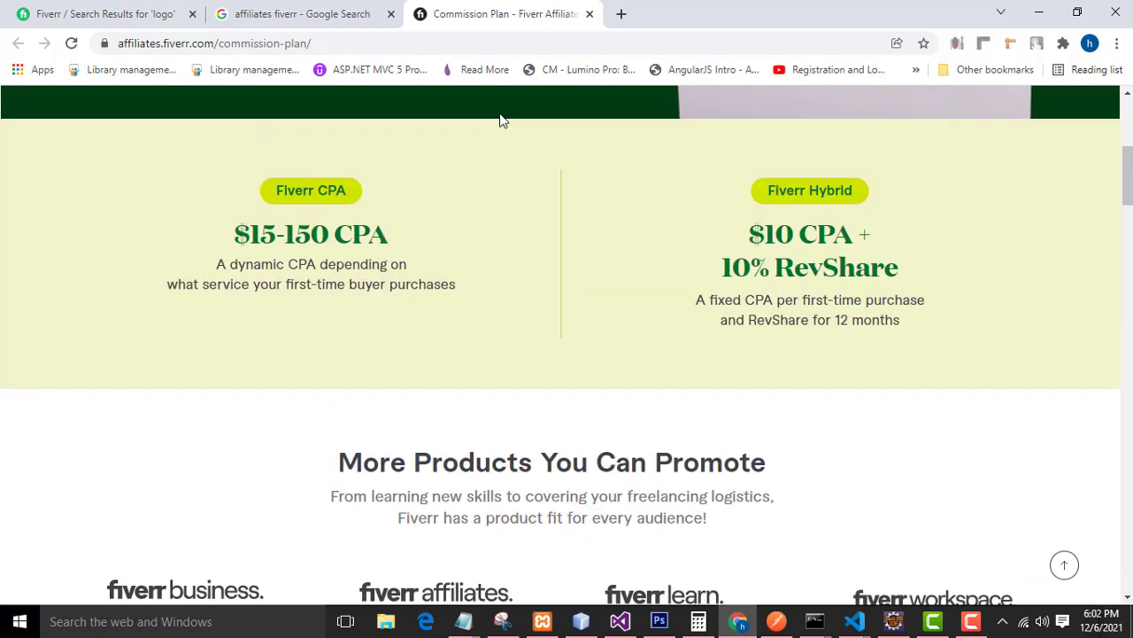
Go to the Fiverr Affiliates homepage result and start the Join Now sign-up
{"action": "left_click", "coordinate": [344, 7]}
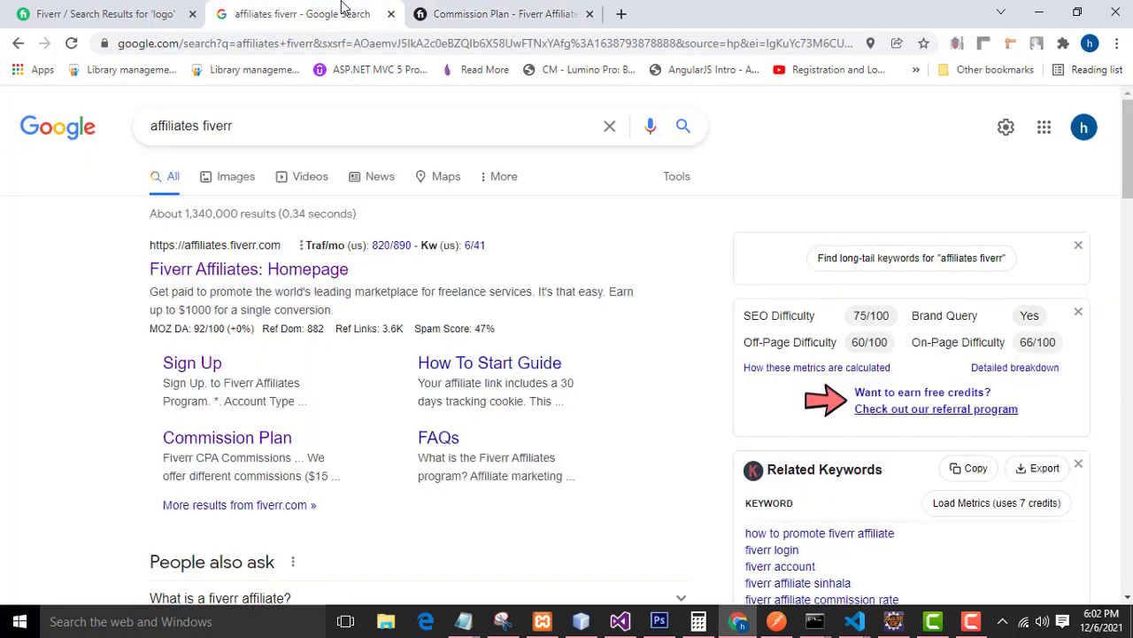
{"action": "left_click", "coordinate": [262, 277]}
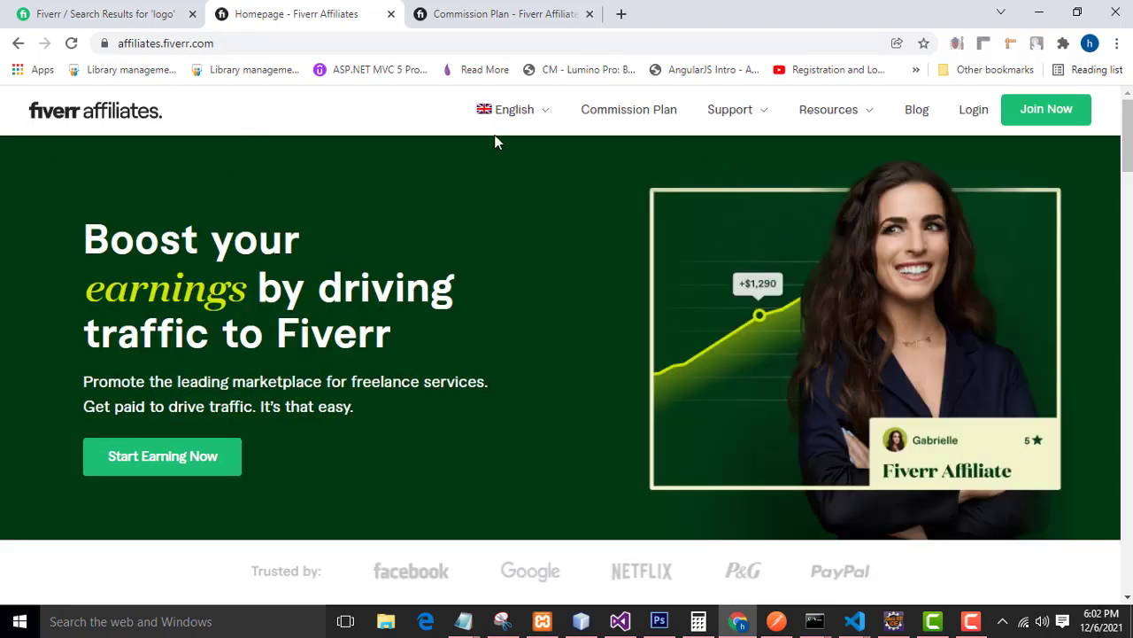
{"action": "mouse_move", "coordinate": [510, 109]}
{"action": "scroll", "coordinate": [595, 268], "scroll_direction": "down", "scroll_amount": 7}
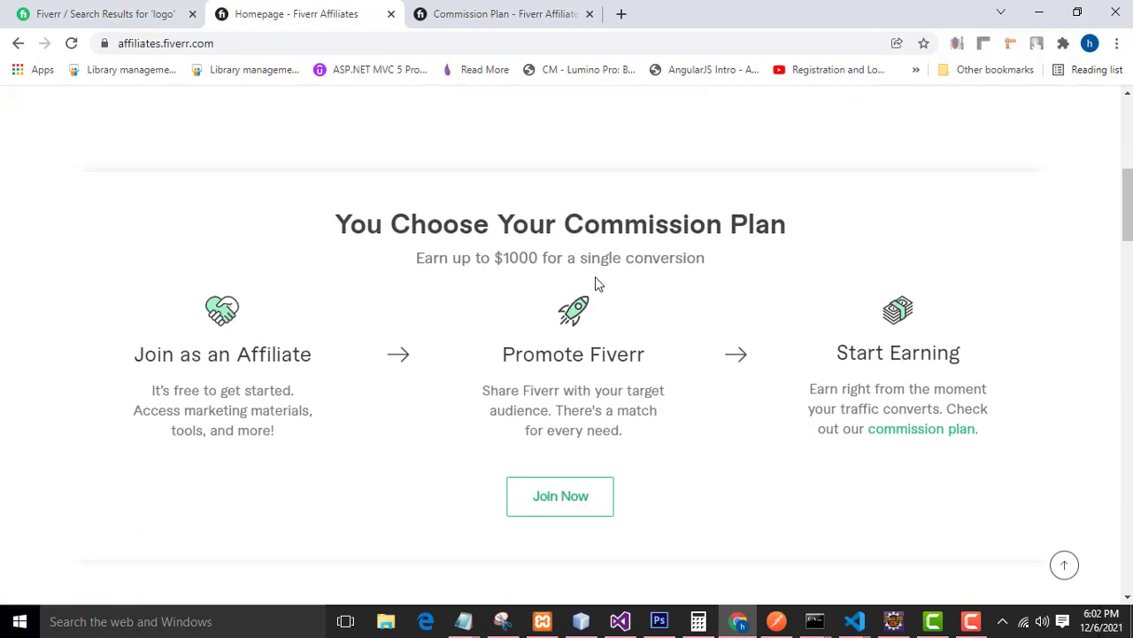
{"action": "scroll", "coordinate": [676, 299], "scroll_direction": "up", "scroll_amount": 7}
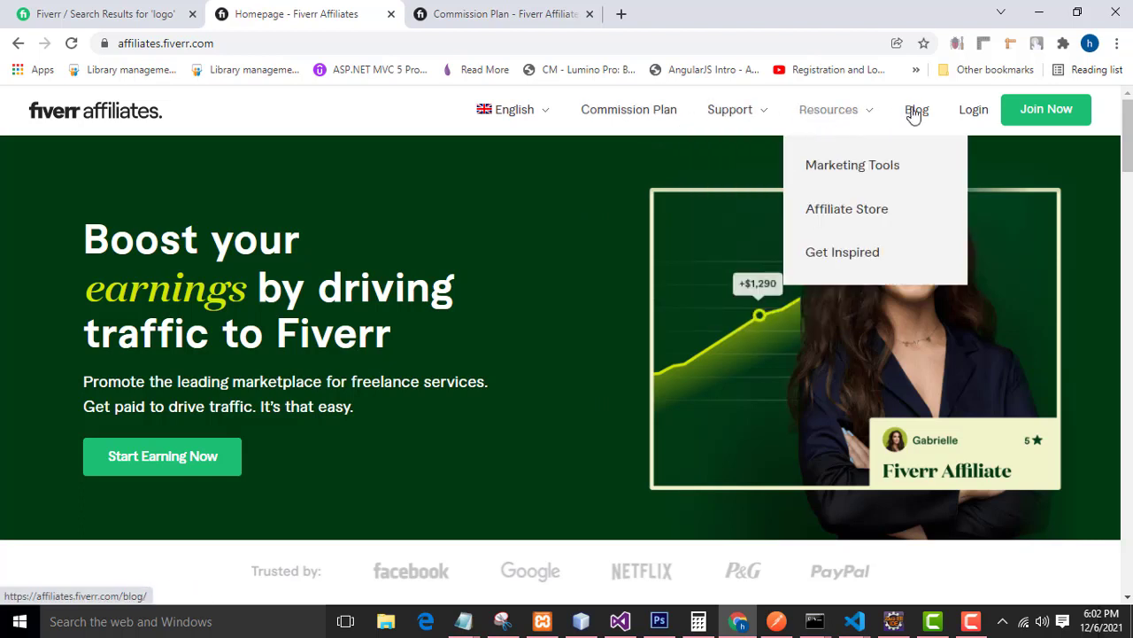
{"action": "left_click", "coordinate": [1046, 110]}
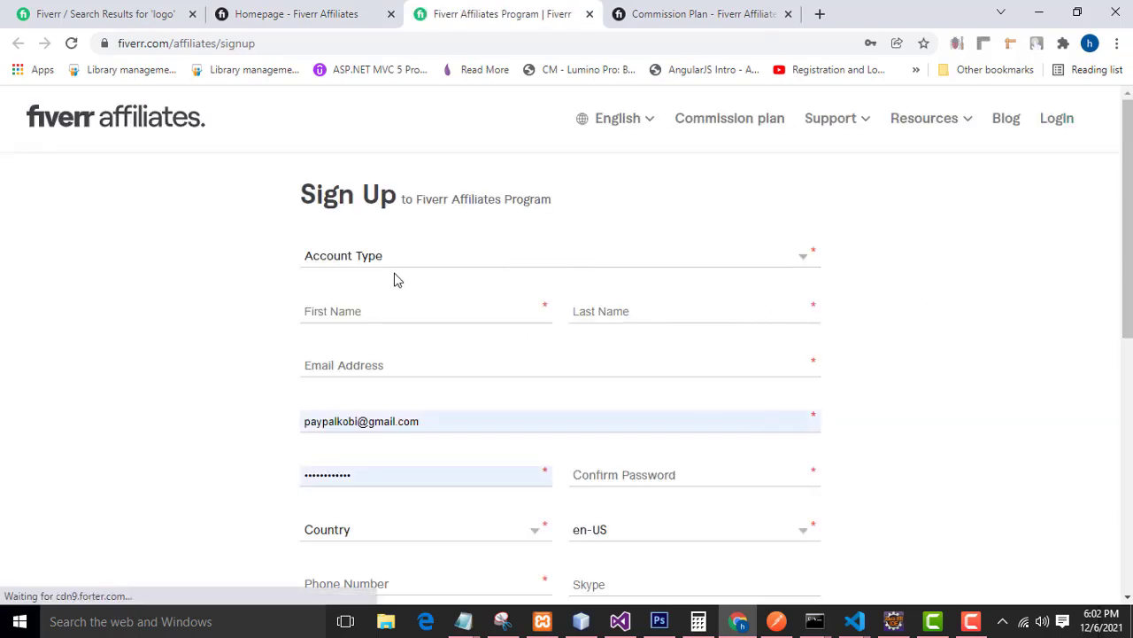
Set the Account Type to Private
{"action": "left_click", "coordinate": [806, 257]}
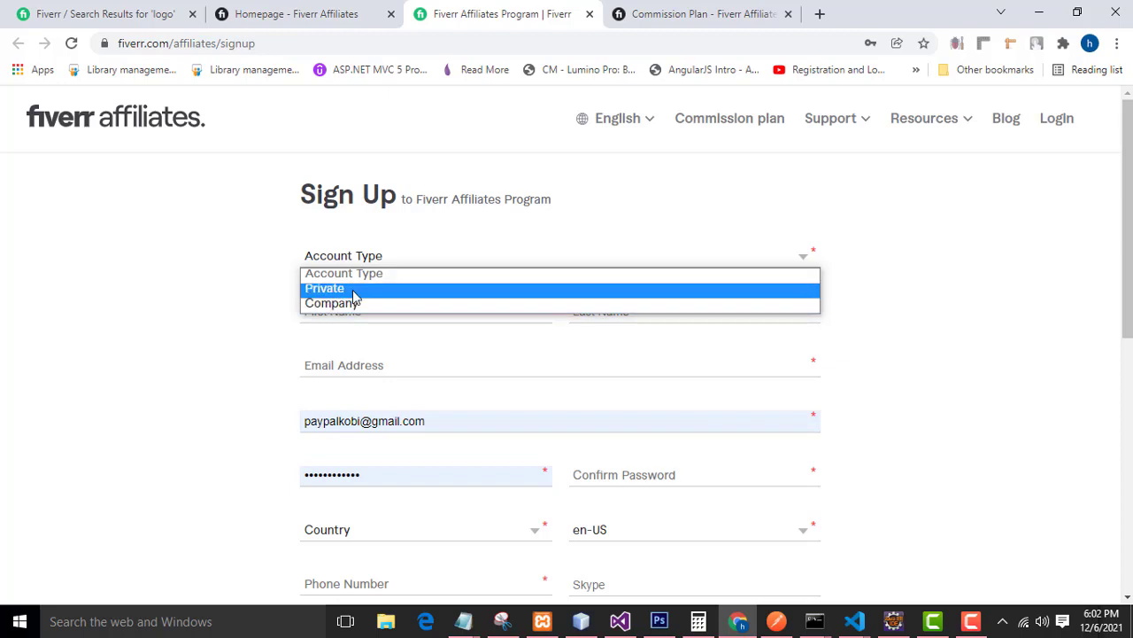
{"action": "left_click", "coordinate": [352, 290]}
{"action": "scroll", "coordinate": [446, 254], "scroll_direction": "down", "scroll_amount": 2}
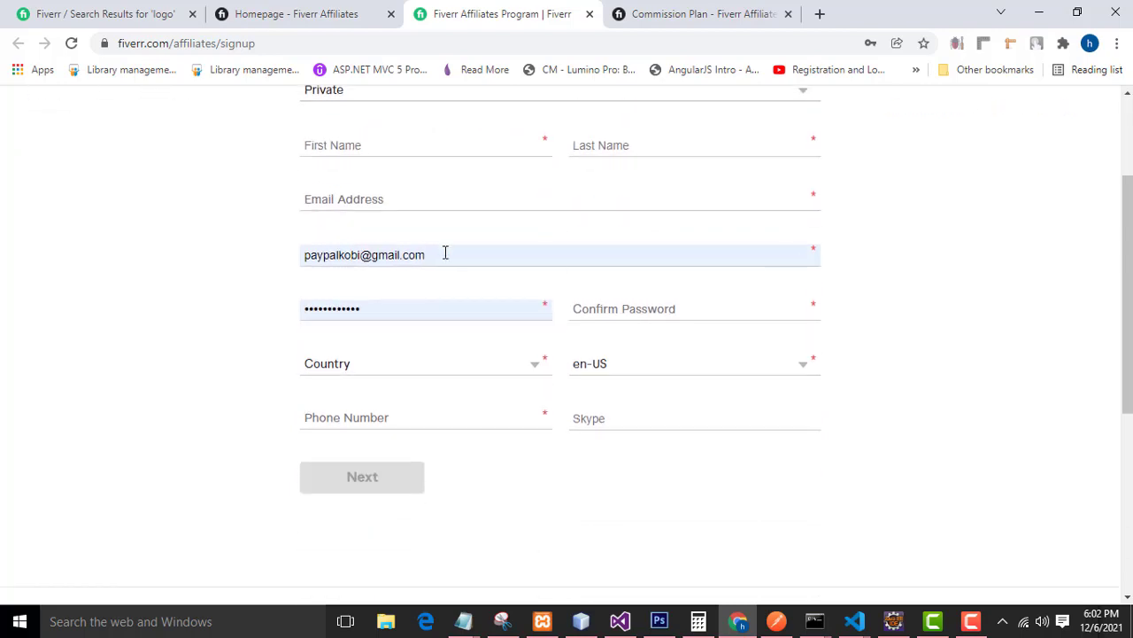
Enter the first name, last name and the email address
{"action": "left_click", "coordinate": [474, 151]}
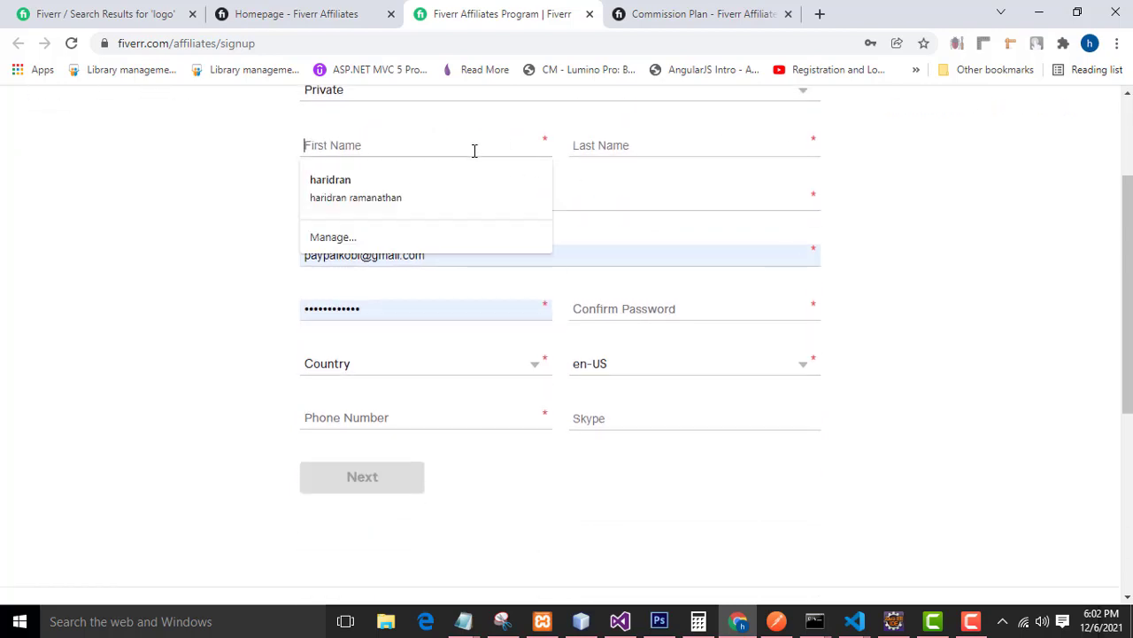
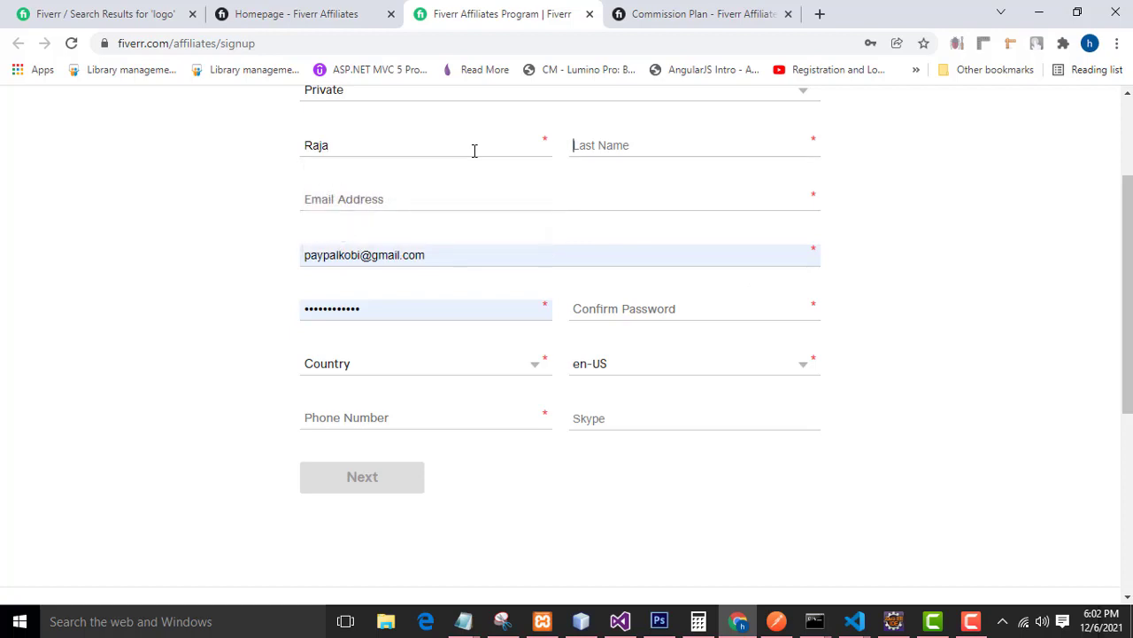
{"action": "key", "text": "Tab"}
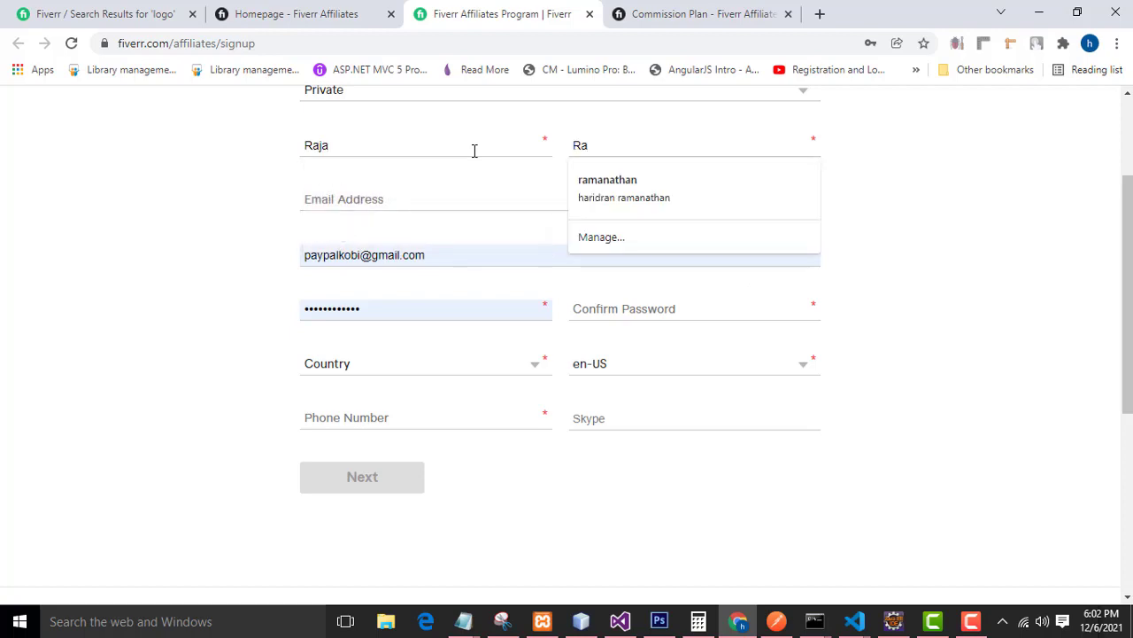
{"action": "key", "text": "Tab"}
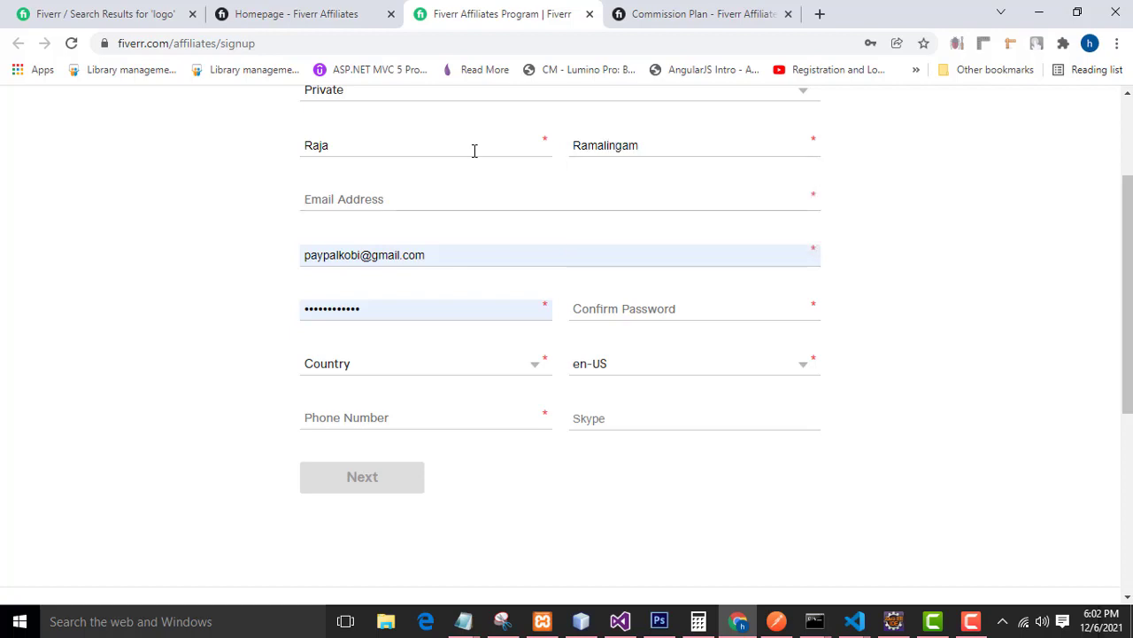
{"action": "scroll", "coordinate": [820, 256], "scroll_direction": "up", "scroll_amount": 1}
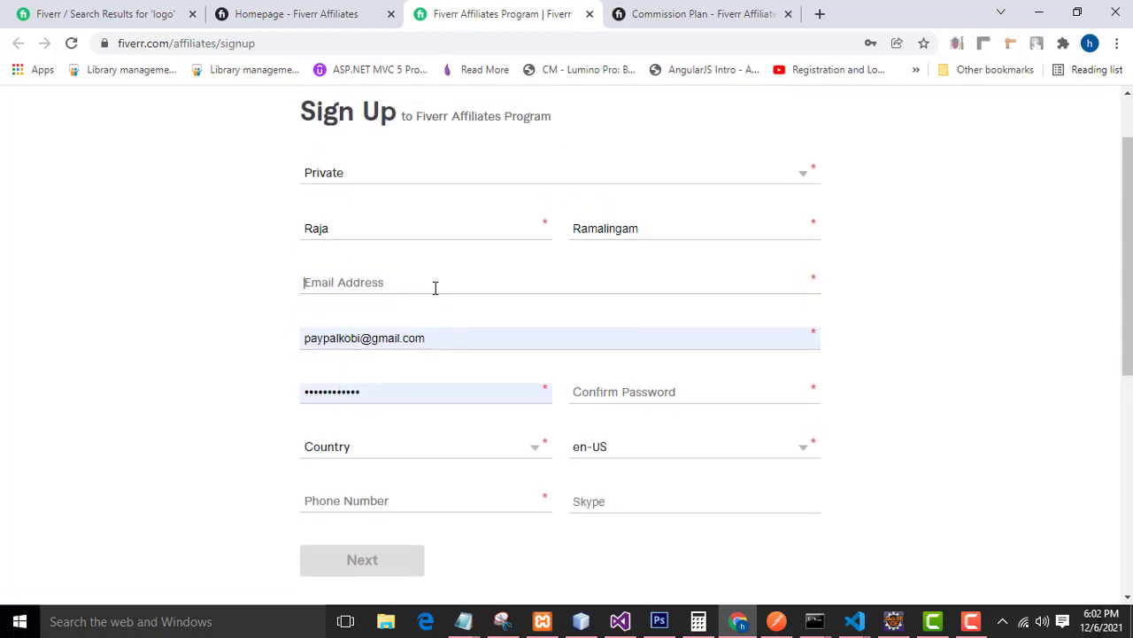
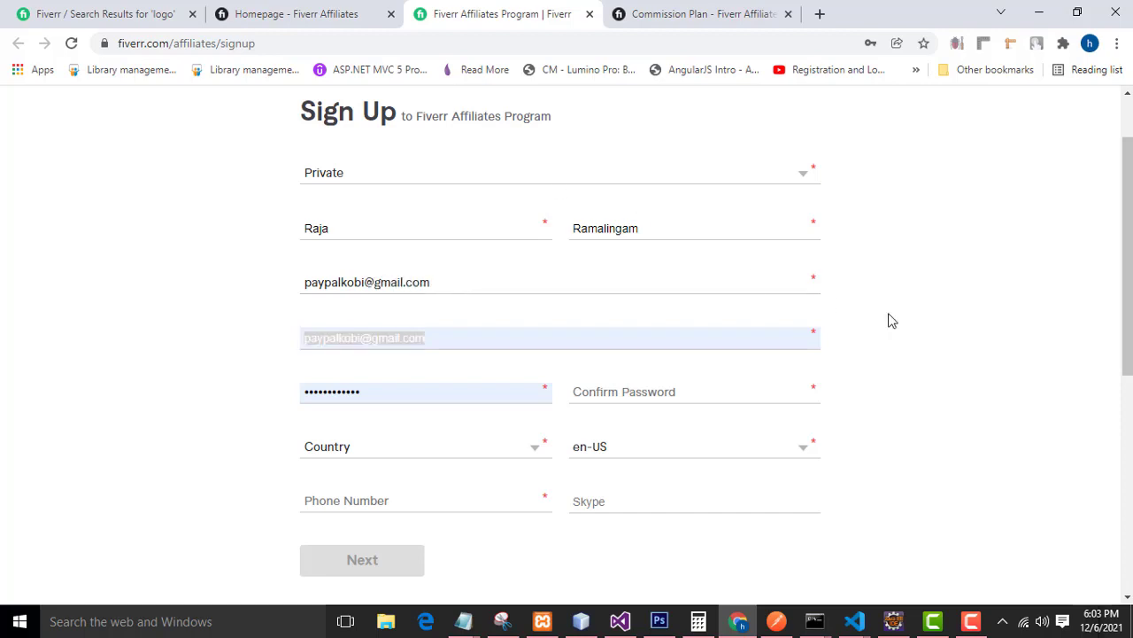
Clear the autofilled email out of the Username field
{"action": "left_click", "coordinate": [413, 399]}
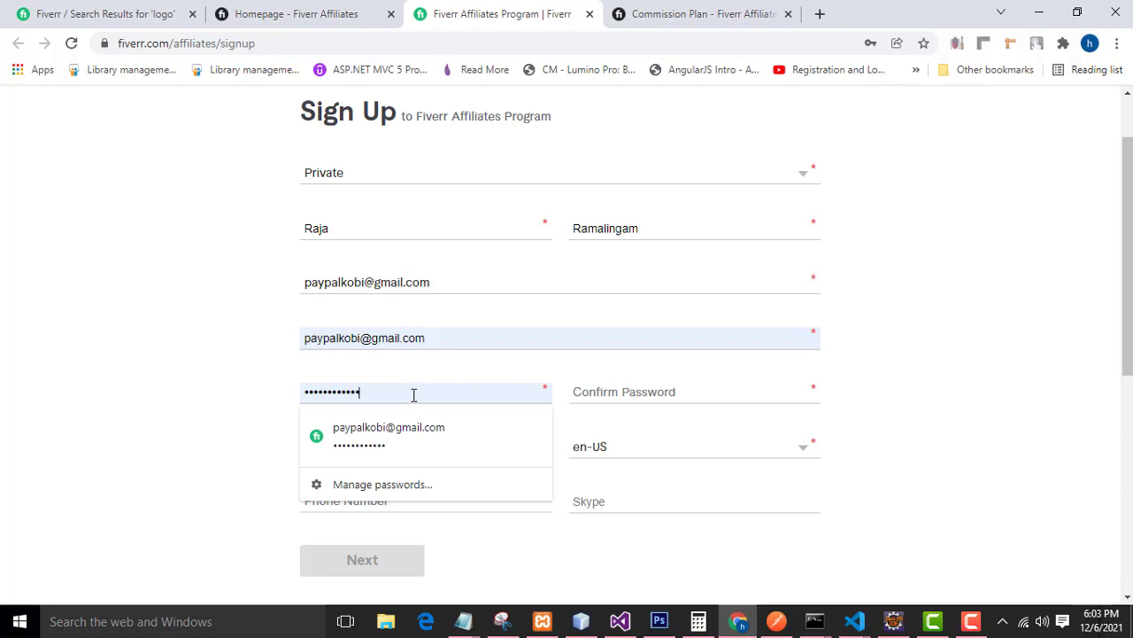
{"action": "left_click", "coordinate": [451, 336]}
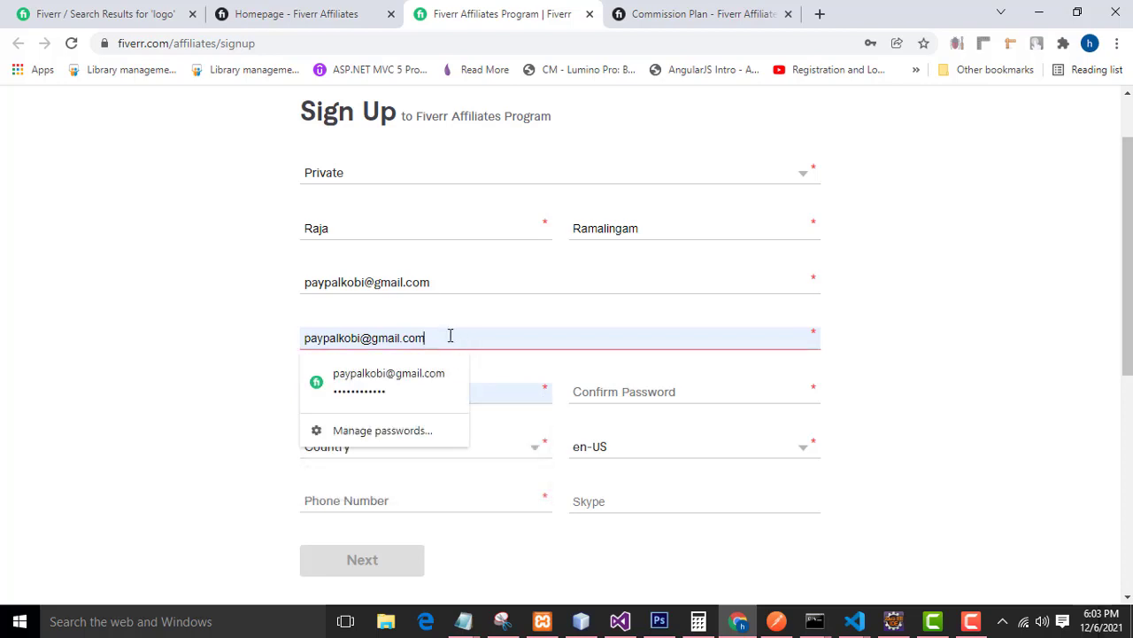
{"action": "key", "text": "ctrl+a"}
{"action": "key", "text": "BackSpace"}
{"action": "left_click", "coordinate": [916, 366]}
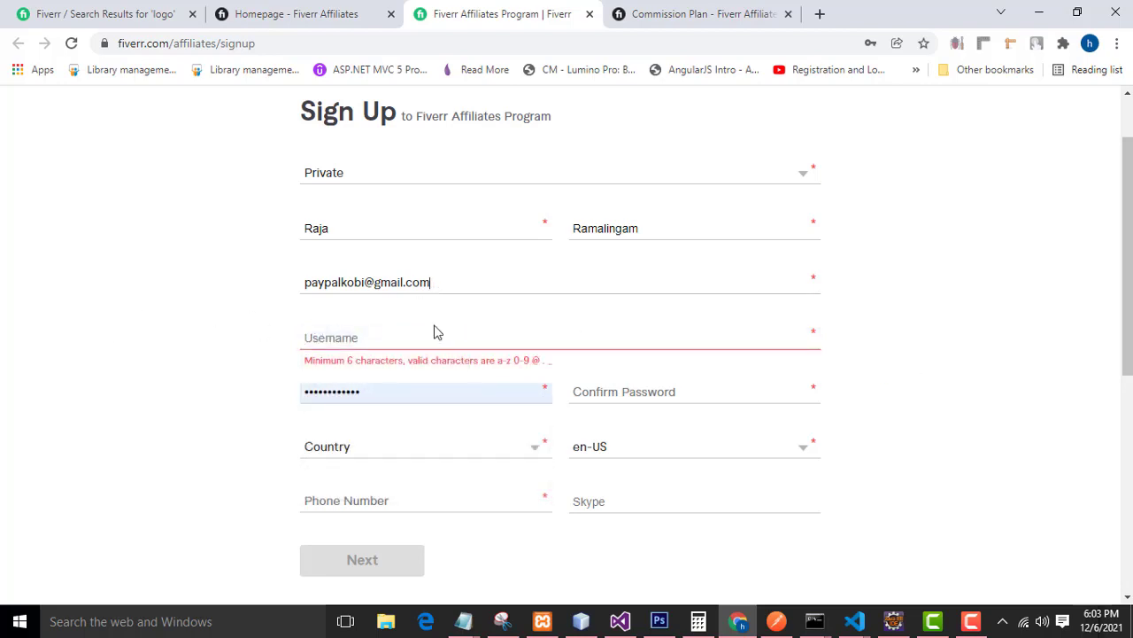
{"action": "left_click", "coordinate": [435, 332]}
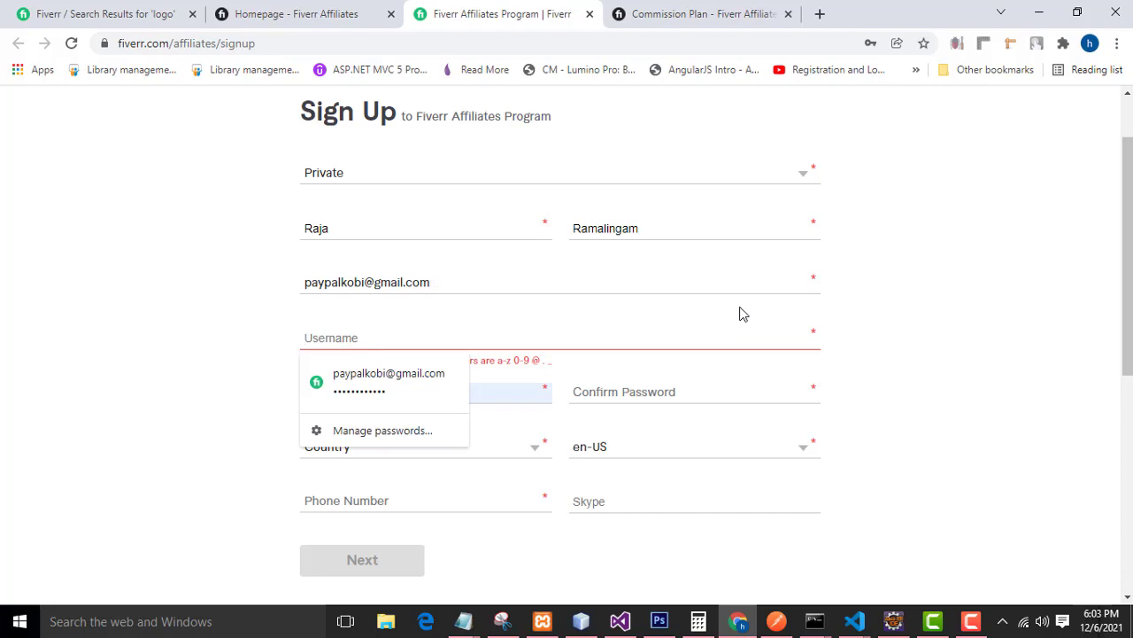
Type a username, then change its ending after it shows as already taken
{"action": "type", "text": "Raja1990"}
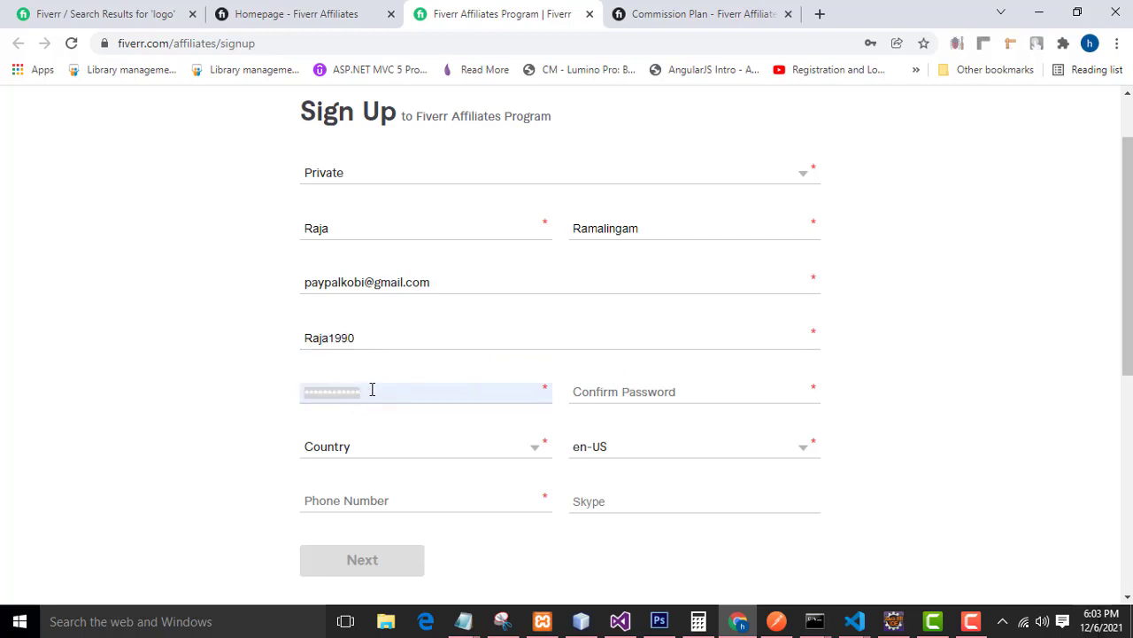
{"action": "left_click", "coordinate": [372, 389]}
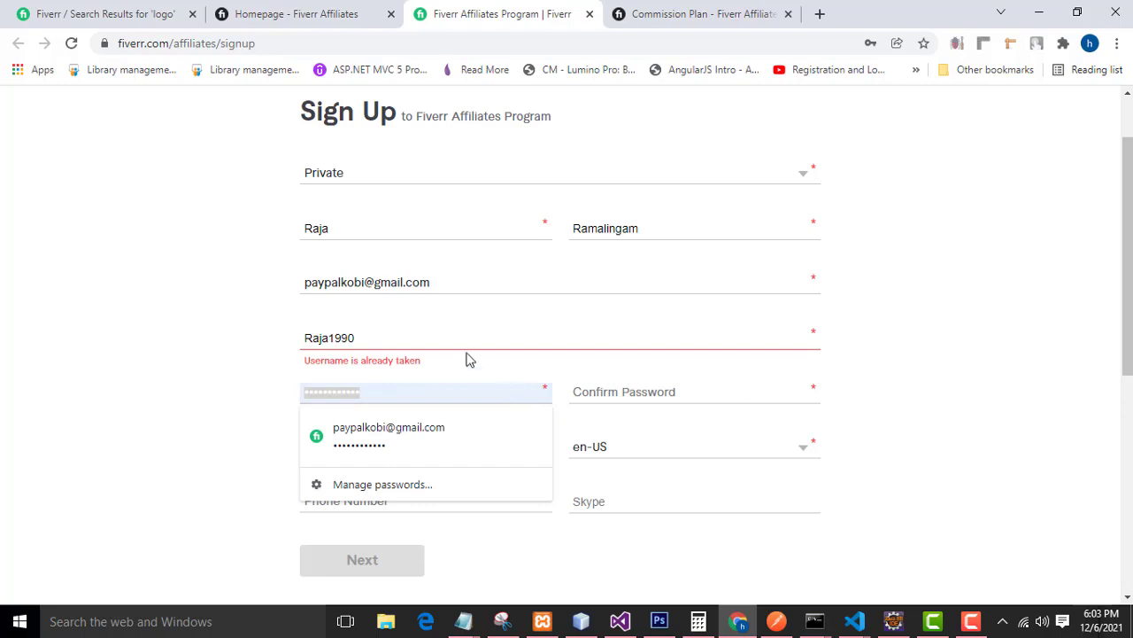
{"action": "left_click", "coordinate": [414, 335]}
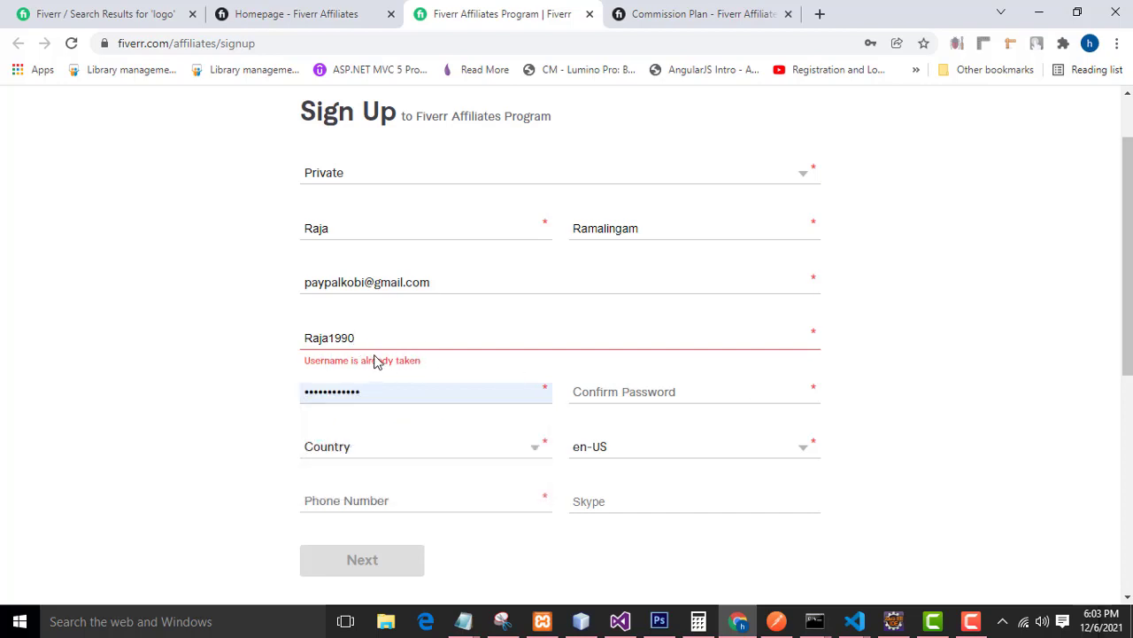
{"action": "key", "text": "BackSpace"}
{"action": "key", "text": "BackSpace"}
{"action": "key", "text": "BackSpace"}
{"action": "key", "text": "BackSpace"}
{"action": "type", "text": "202"}
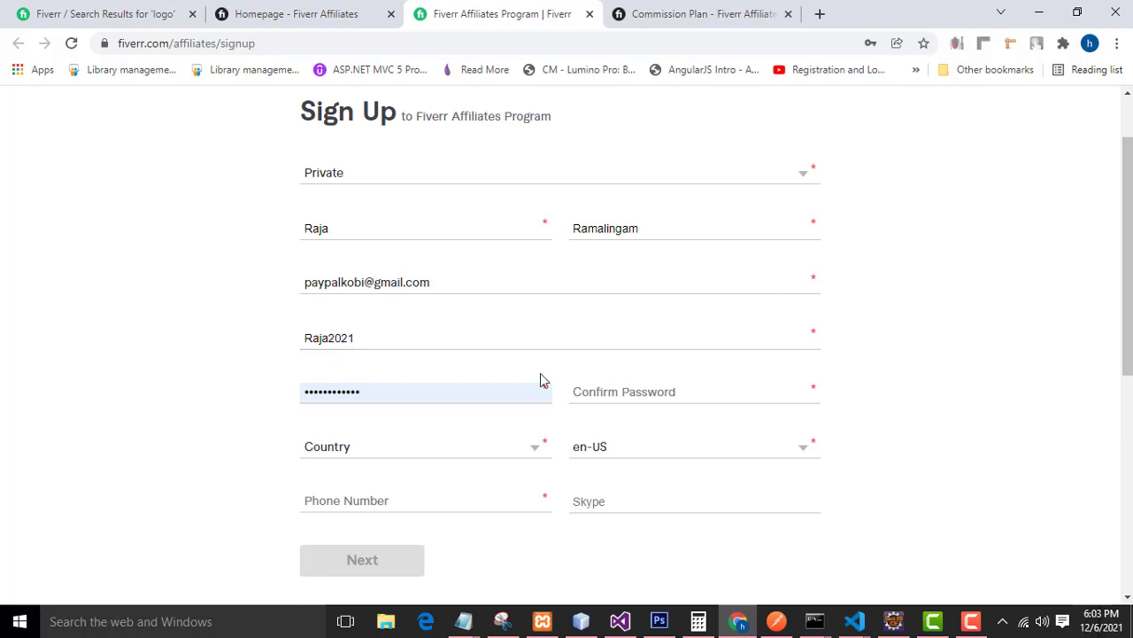
{"action": "left_click", "coordinate": [341, 399]}
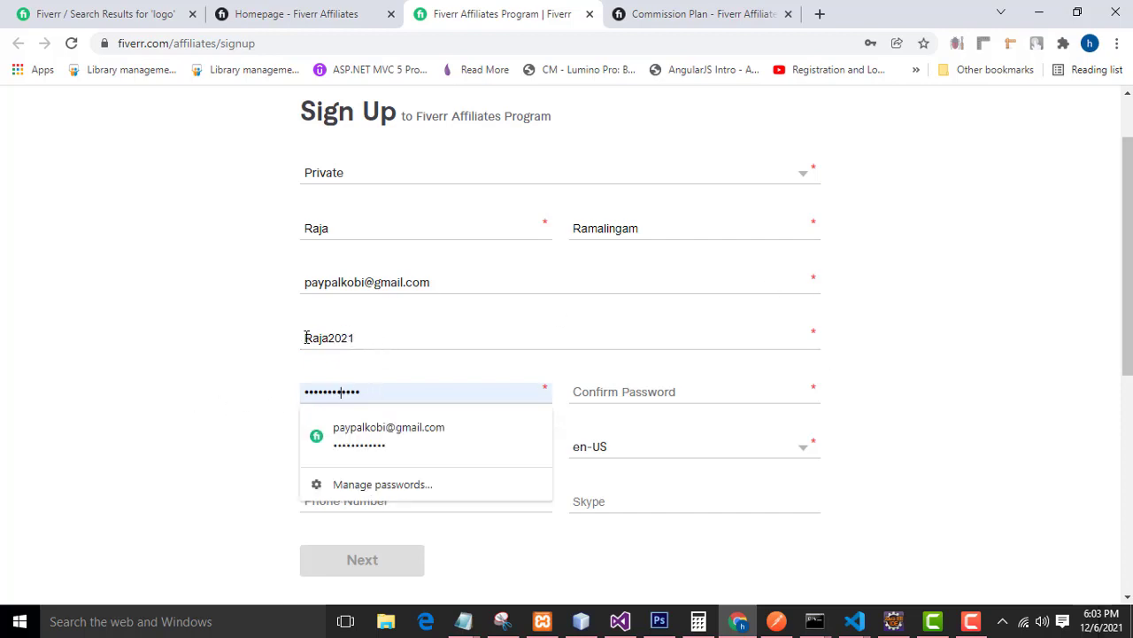
{"action": "left_click_drag", "start_coordinate": [305, 338], "coordinate": [389, 335]}
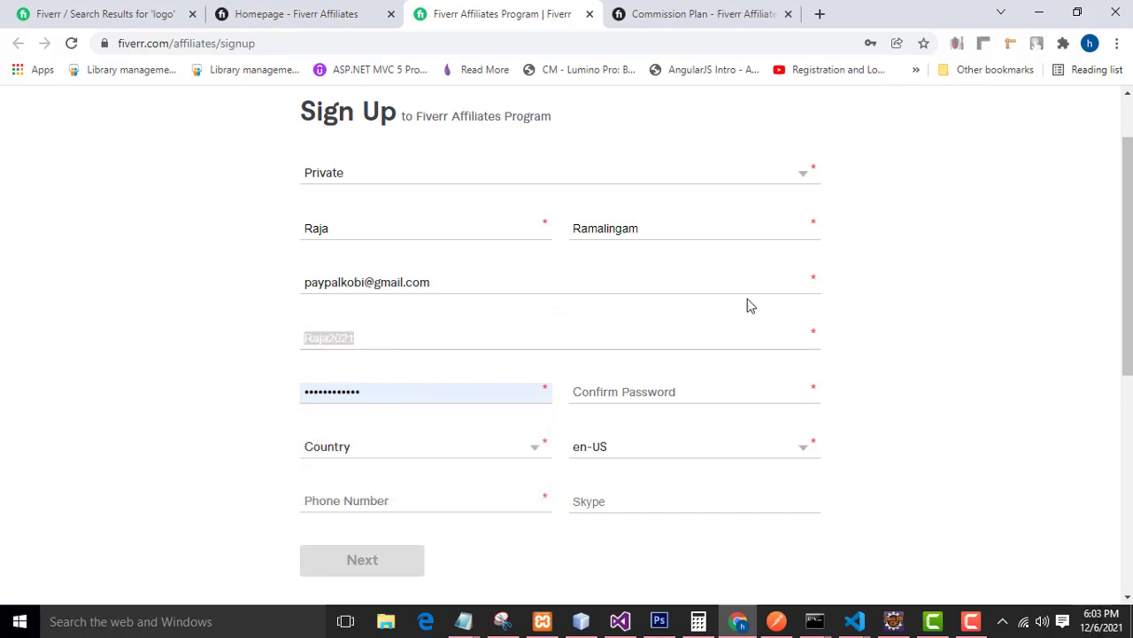
Enter a new account password and start typing it into Confirm Password
{"action": "left_click", "coordinate": [335, 396]}
{"action": "double_click", "coordinate": [334, 396]}
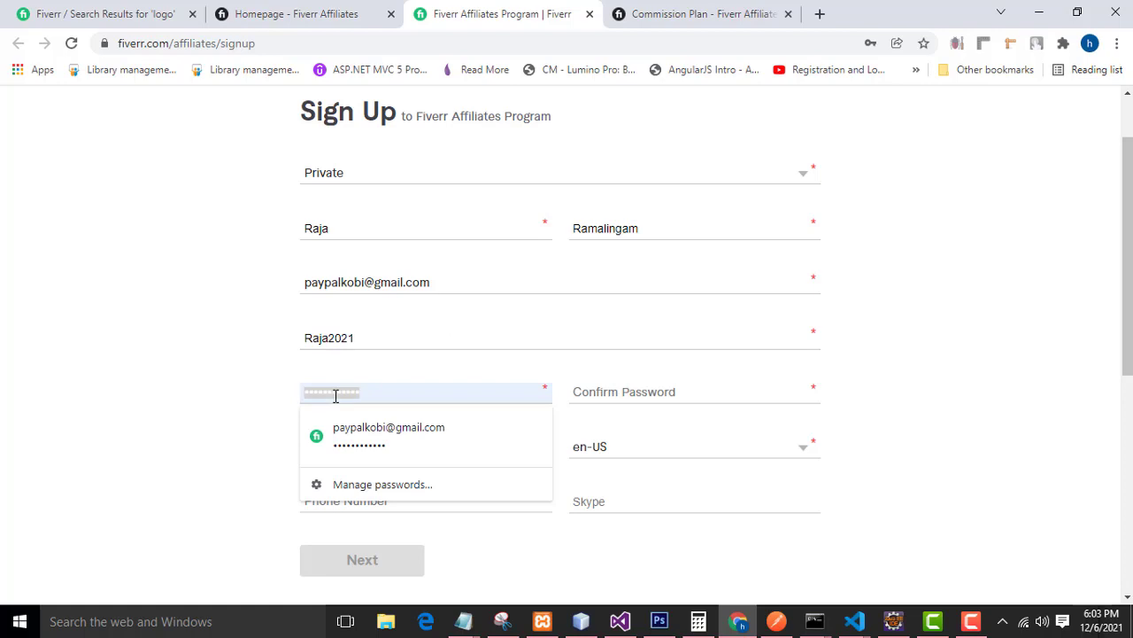
{"action": "type", "text": "R"}
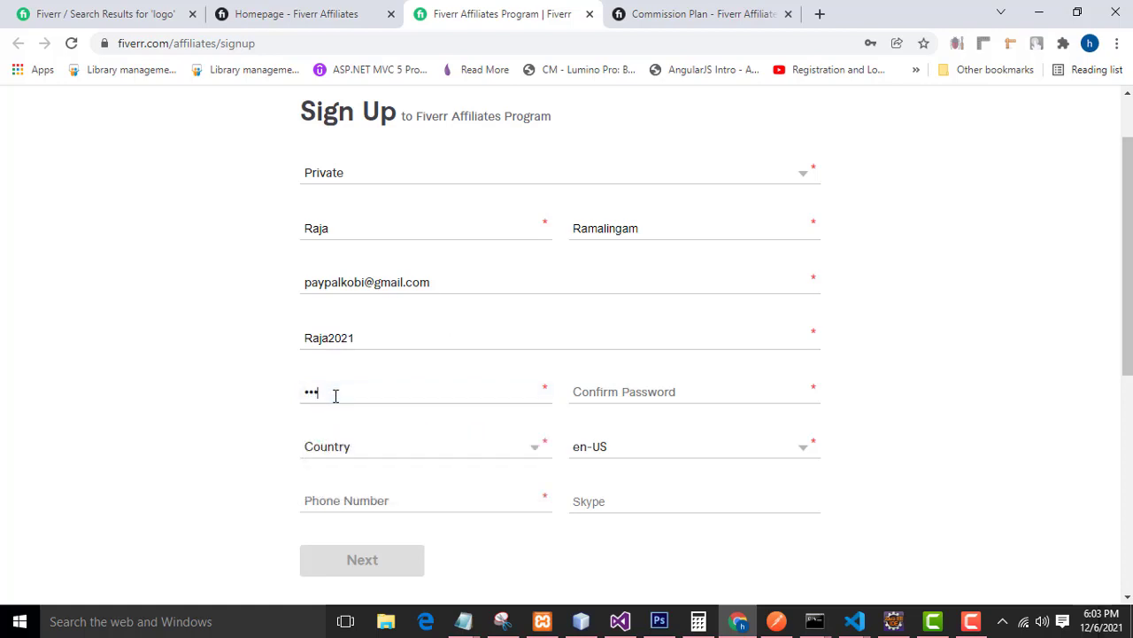
{"action": "left_click", "coordinate": [722, 392]}
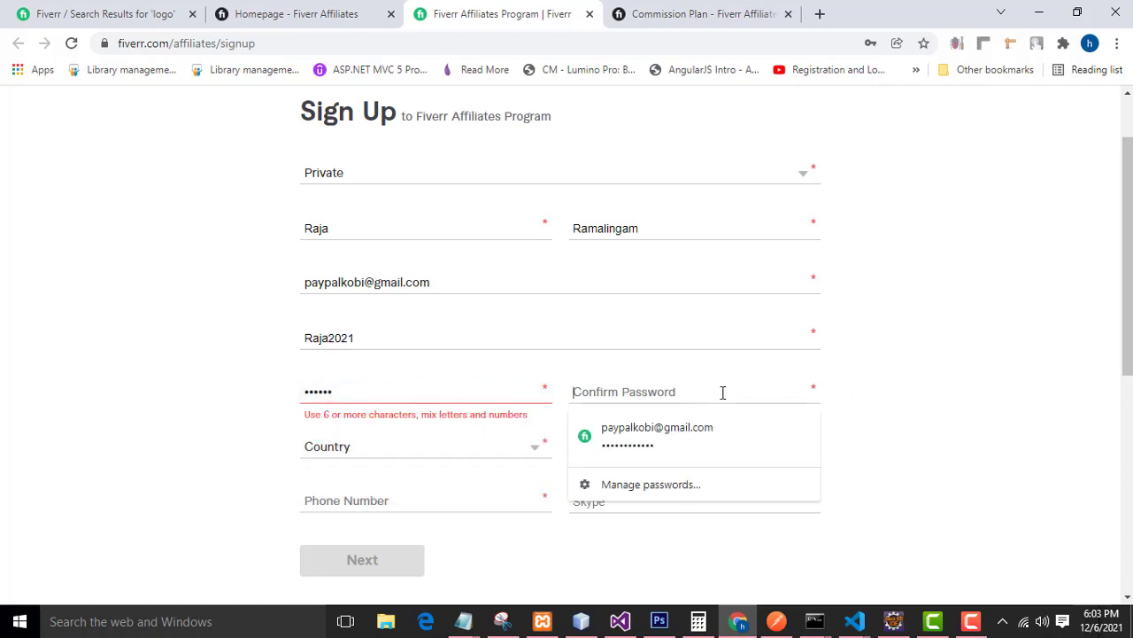
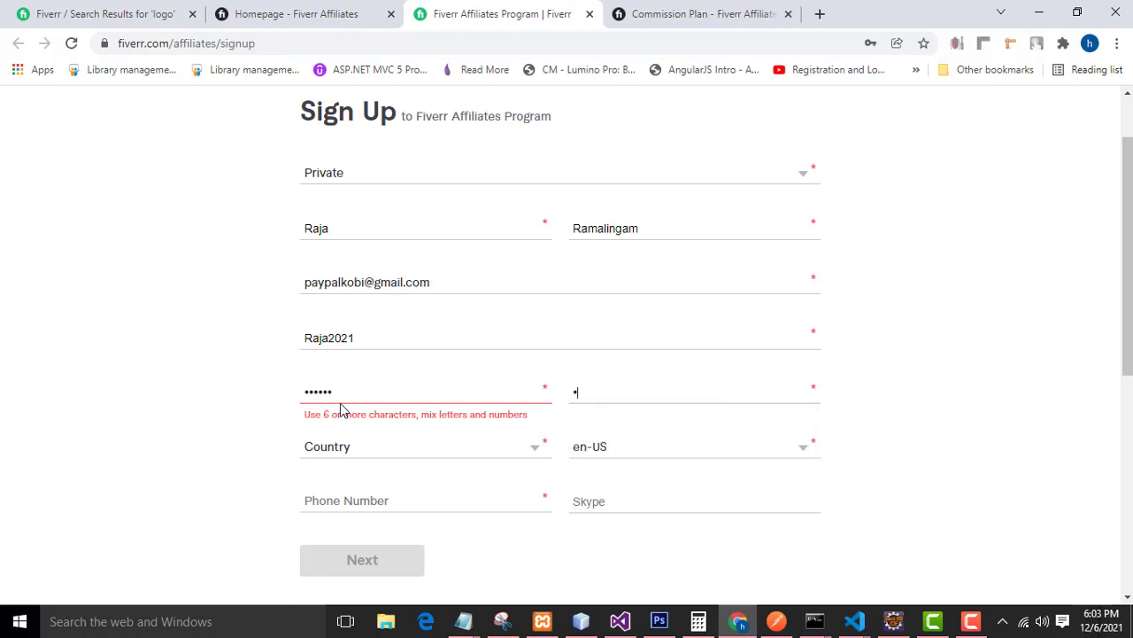
{"action": "key", "text": "shift+Tab"}
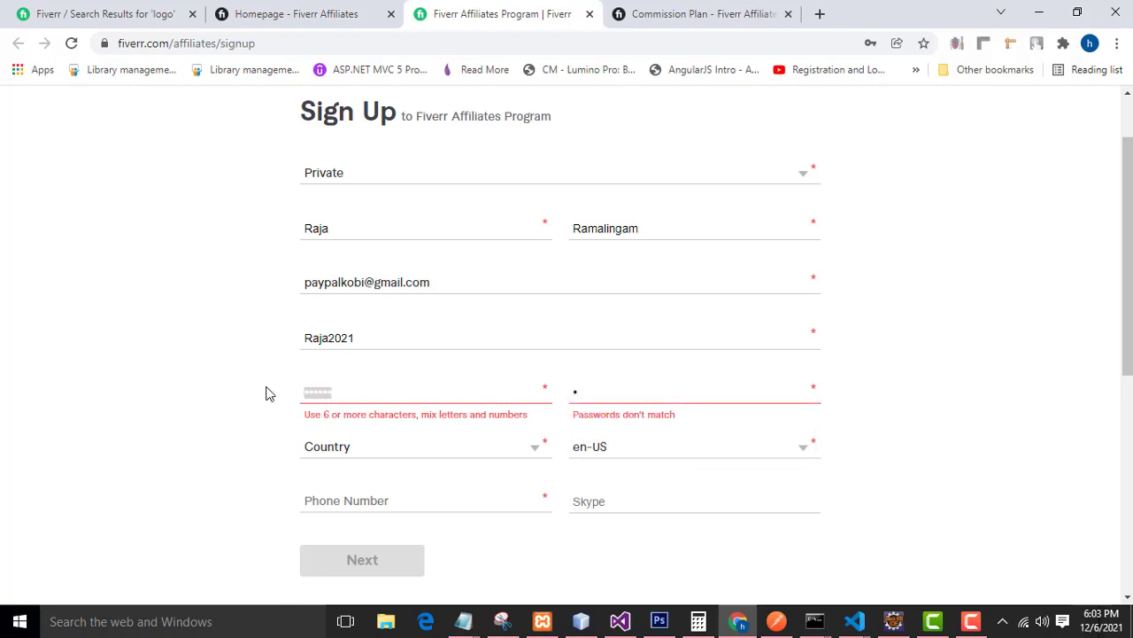
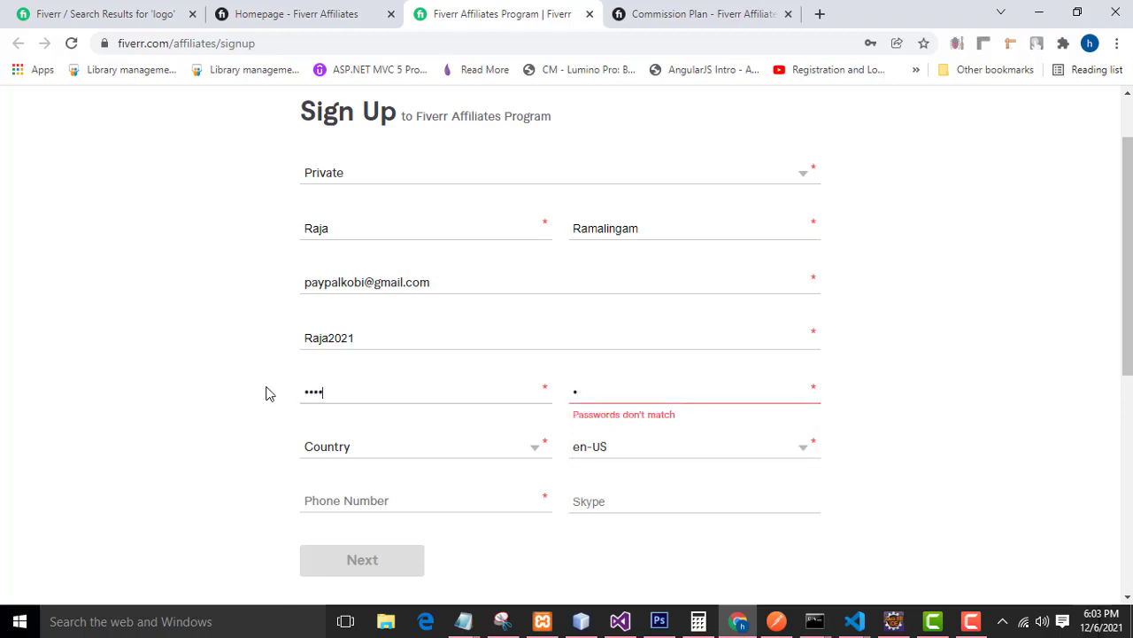
{"action": "left_click", "coordinate": [635, 391]}
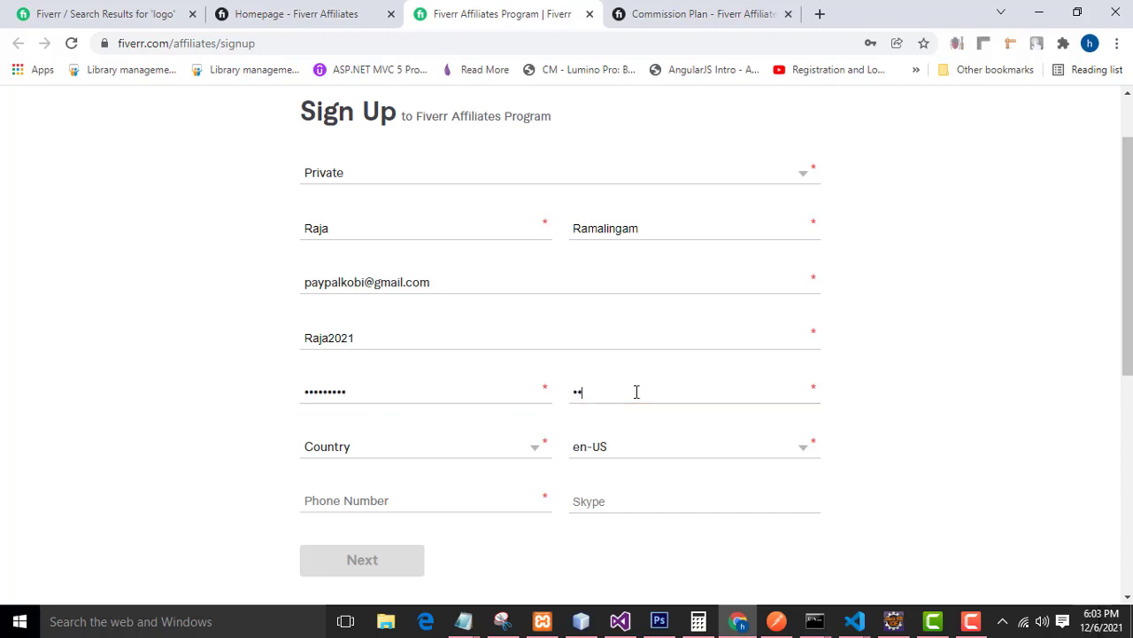
Retype the same password in both Password and Confirm Password so they match
{"action": "left_click", "coordinate": [430, 453]}
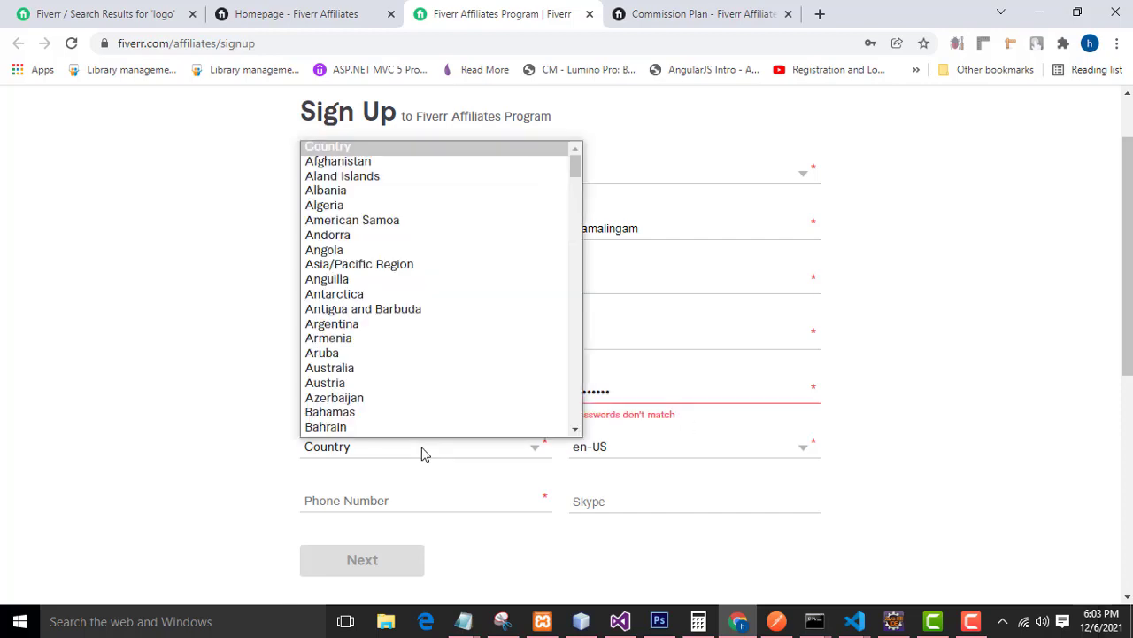
{"action": "left_click", "coordinate": [615, 390]}
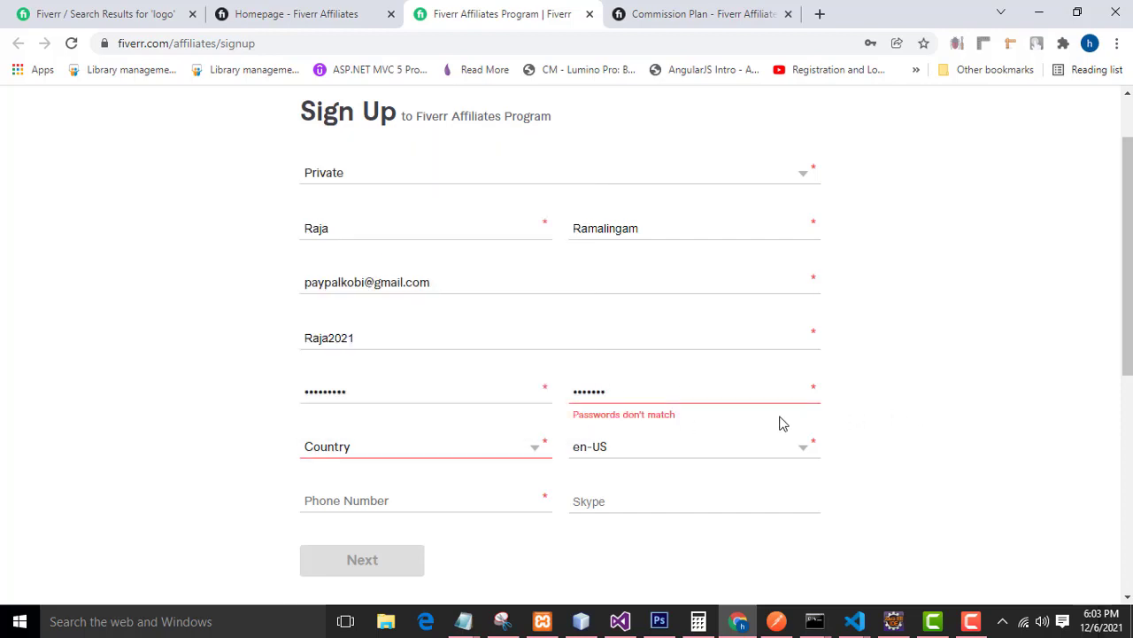
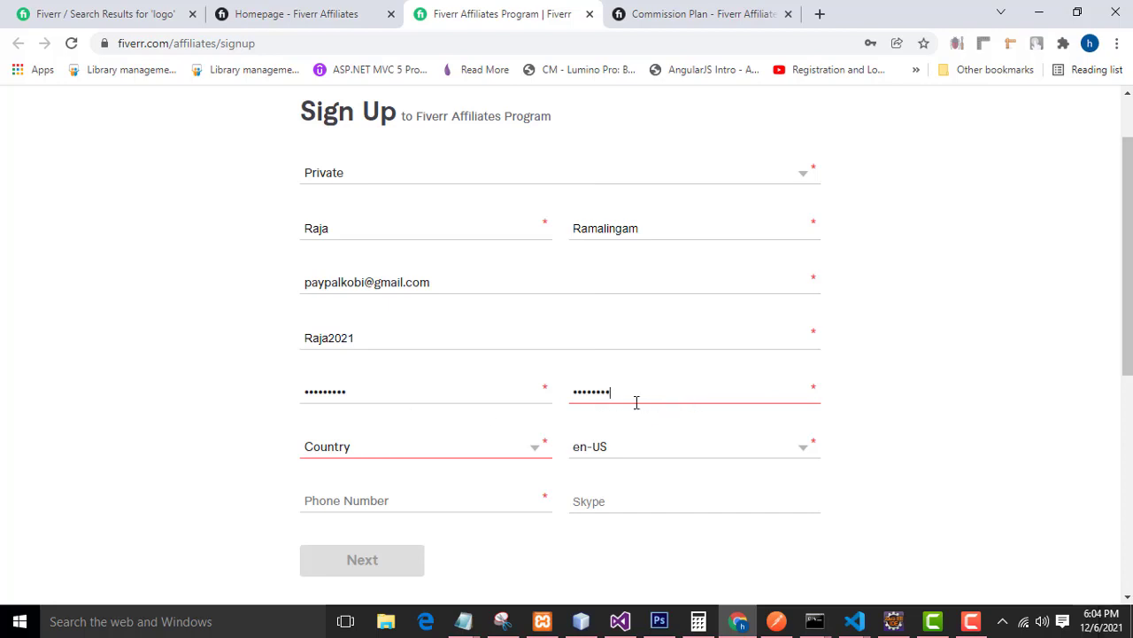
{"action": "left_click", "coordinate": [571, 416]}
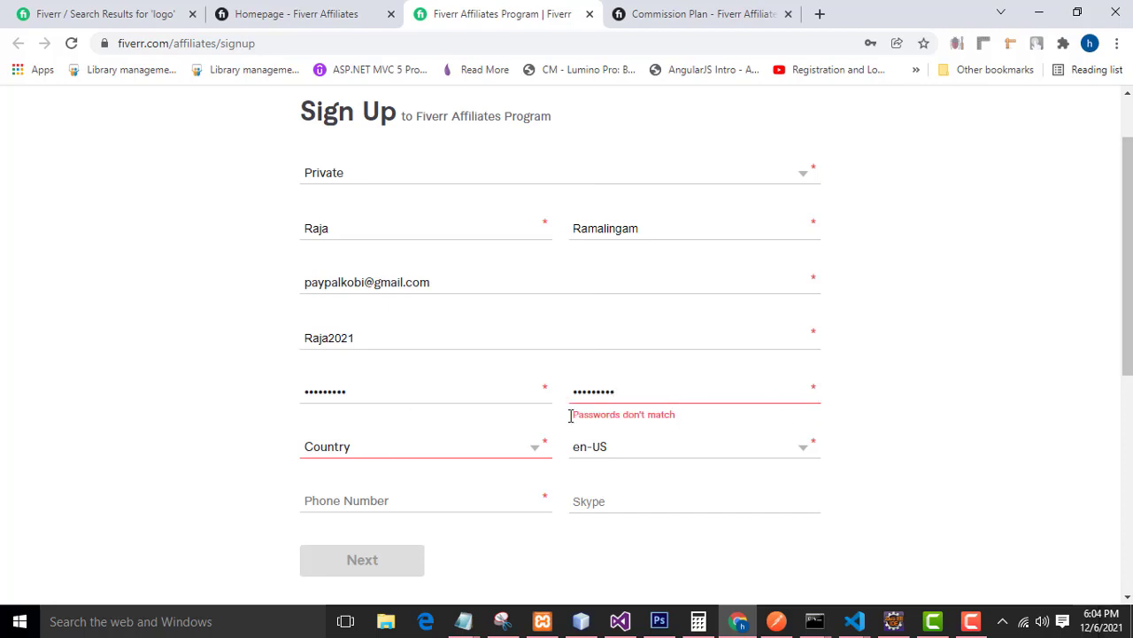
{"action": "double_click", "coordinate": [415, 395]}
{"action": "double_click", "coordinate": [694, 401]}
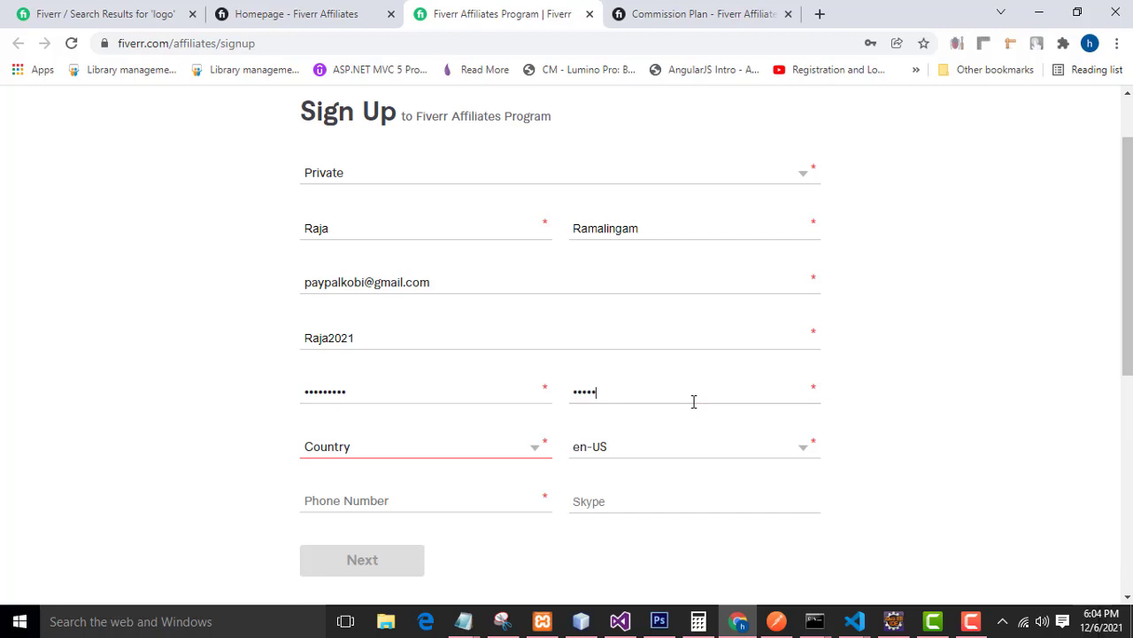
Pick Sri Lanka from the Country dropdown list
{"action": "left_click", "coordinate": [365, 450]}
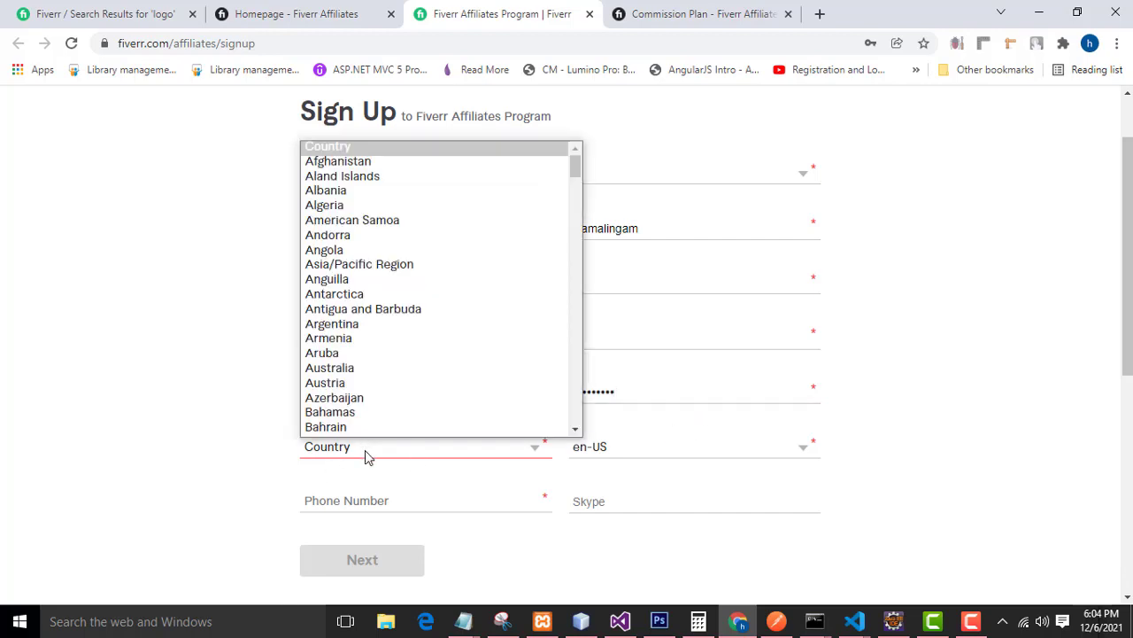
{"action": "type", "text": "south korea"}
{"action": "scroll", "coordinate": [417, 413], "scroll_direction": "down", "scroll_amount": 4}
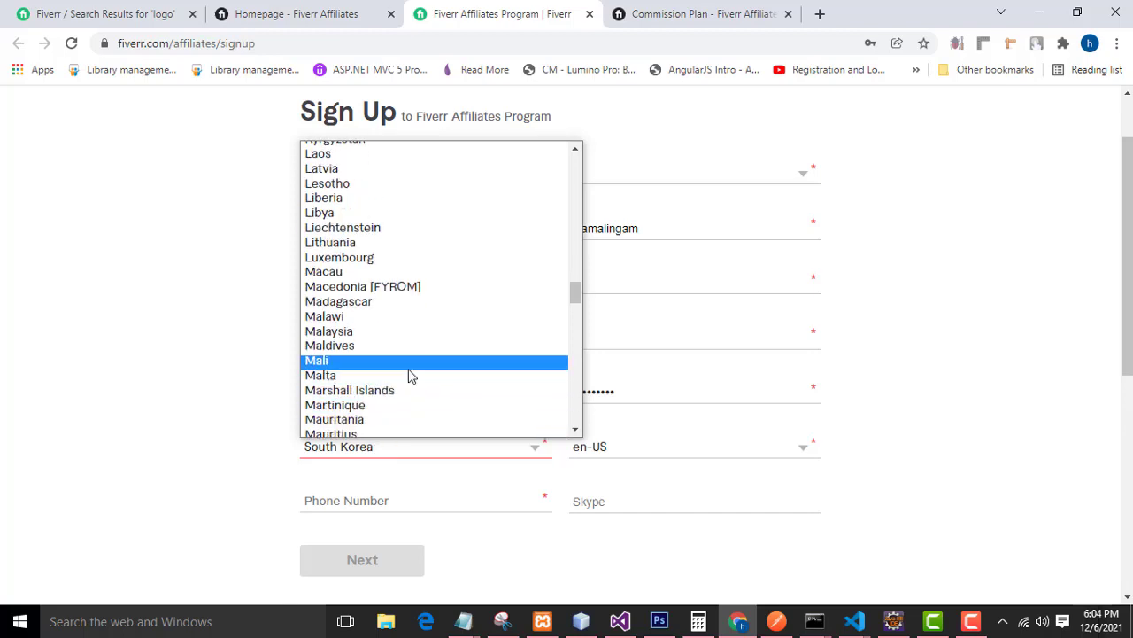
{"action": "scroll", "coordinate": [410, 376], "scroll_direction": "up", "scroll_amount": 5}
{"action": "type", "text": "saint"}
{"action": "key", "text": "Down"}
{"action": "key", "text": "Down"}
{"action": "key", "text": "Down"}
{"action": "key", "text": "Down"}
{"action": "key", "text": "Down"}
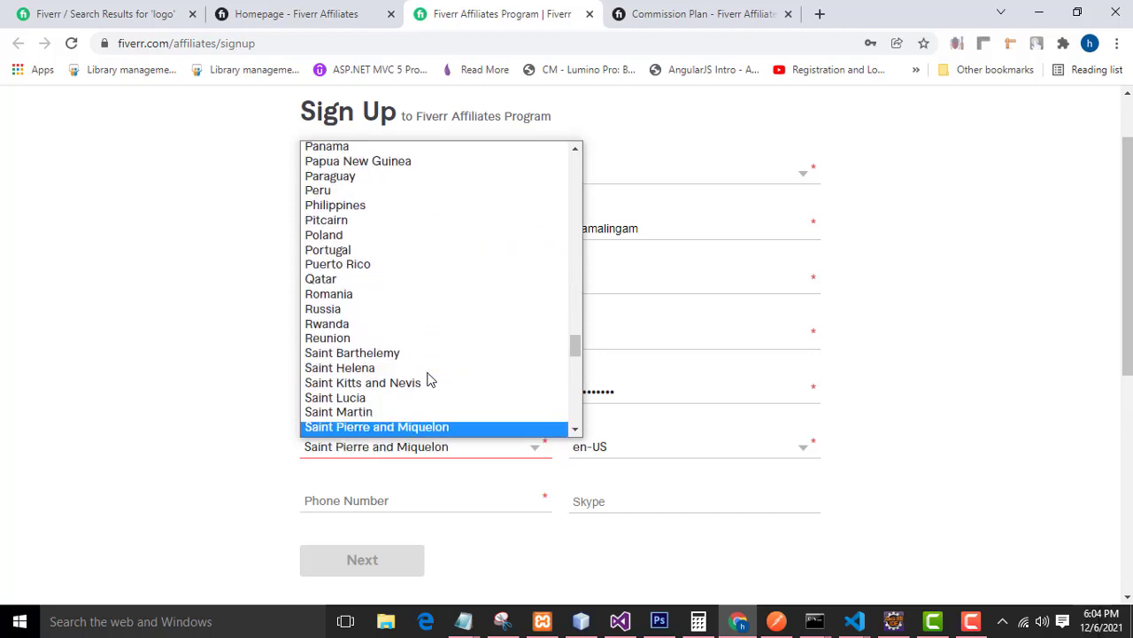
{"action": "scroll", "coordinate": [427, 379], "scroll_direction": "down", "scroll_amount": 3}
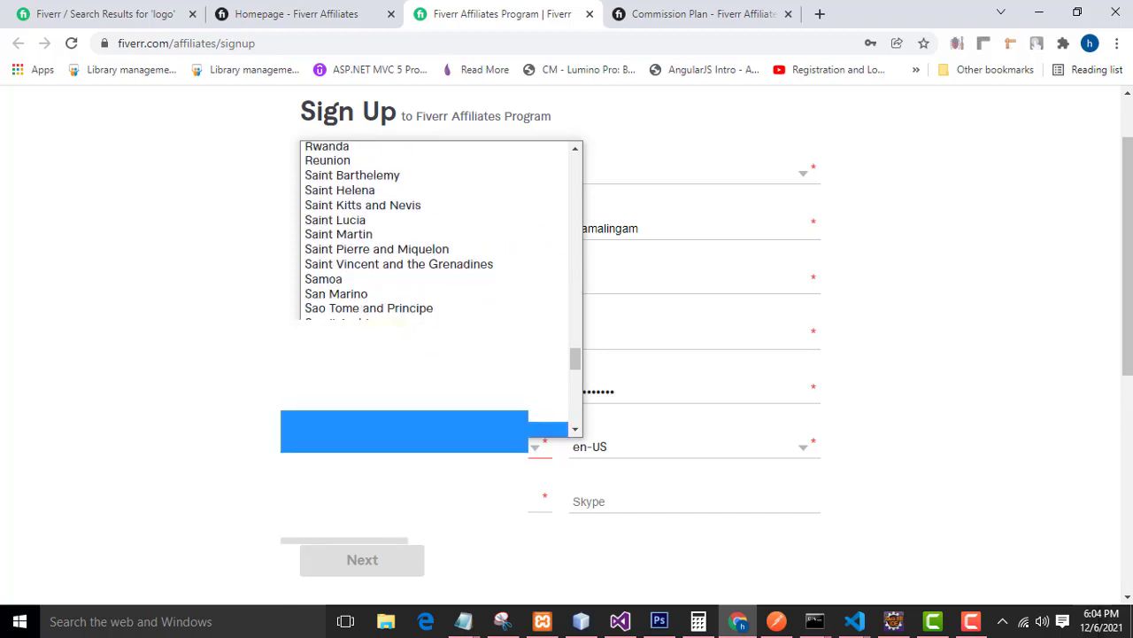
{"action": "scroll", "coordinate": [417, 230], "scroll_direction": "down", "scroll_amount": 3}
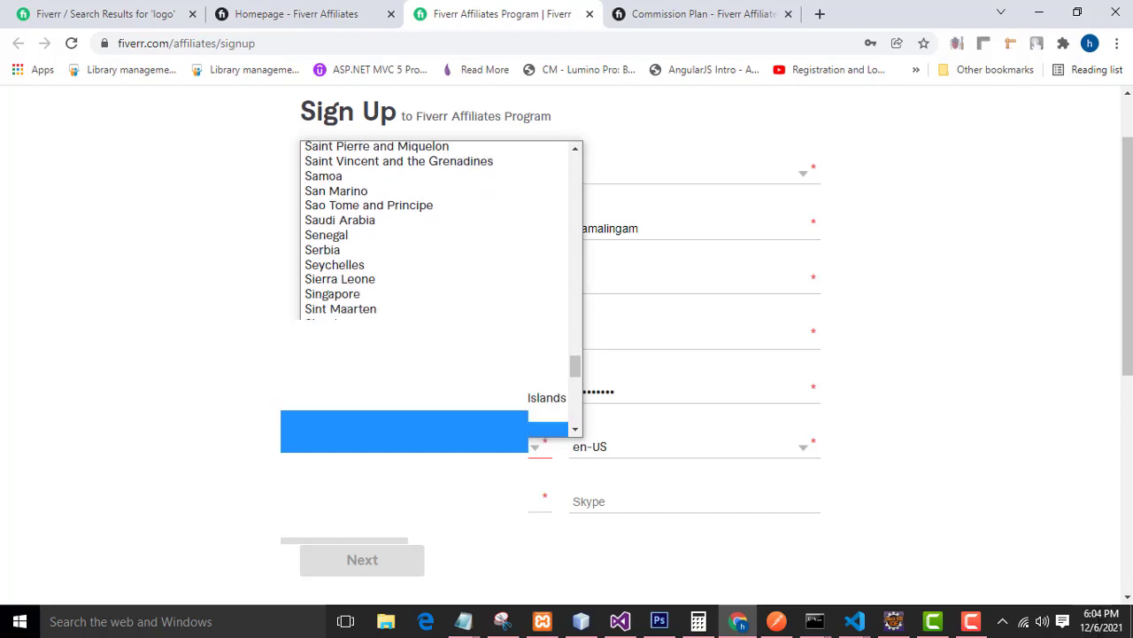
{"action": "scroll", "coordinate": [417, 231], "scroll_direction": "down", "scroll_amount": 1}
{"action": "key", "text": "Return"}
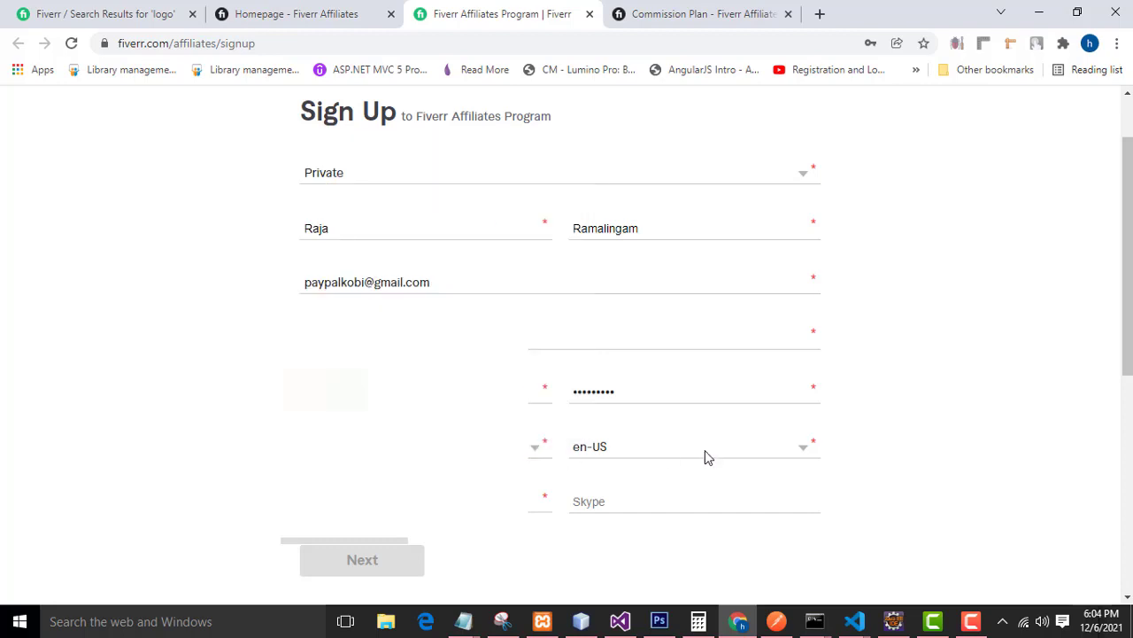
{"action": "left_click", "coordinate": [746, 450]}
Fill in the Skype name and submit the sign-up details with Enter
{"action": "left_click", "coordinate": [749, 452]}
{"action": "scroll", "coordinate": [1053, 419], "scroll_direction": "down", "scroll_amount": 1}
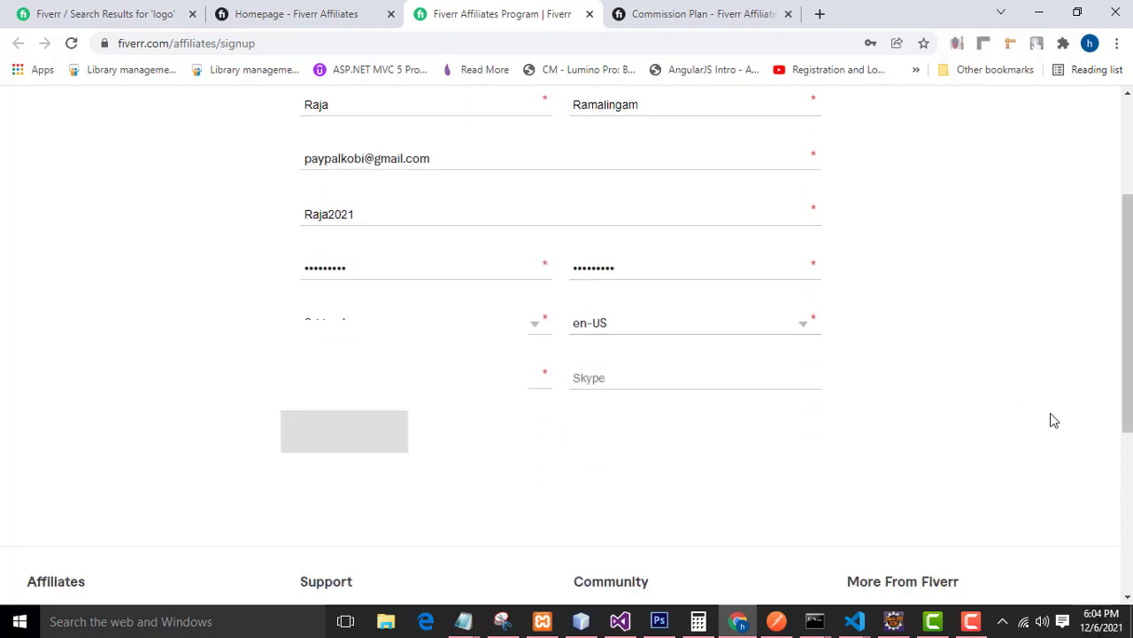
{"action": "scroll", "coordinate": [1054, 420], "scroll_direction": "down", "scroll_amount": 1}
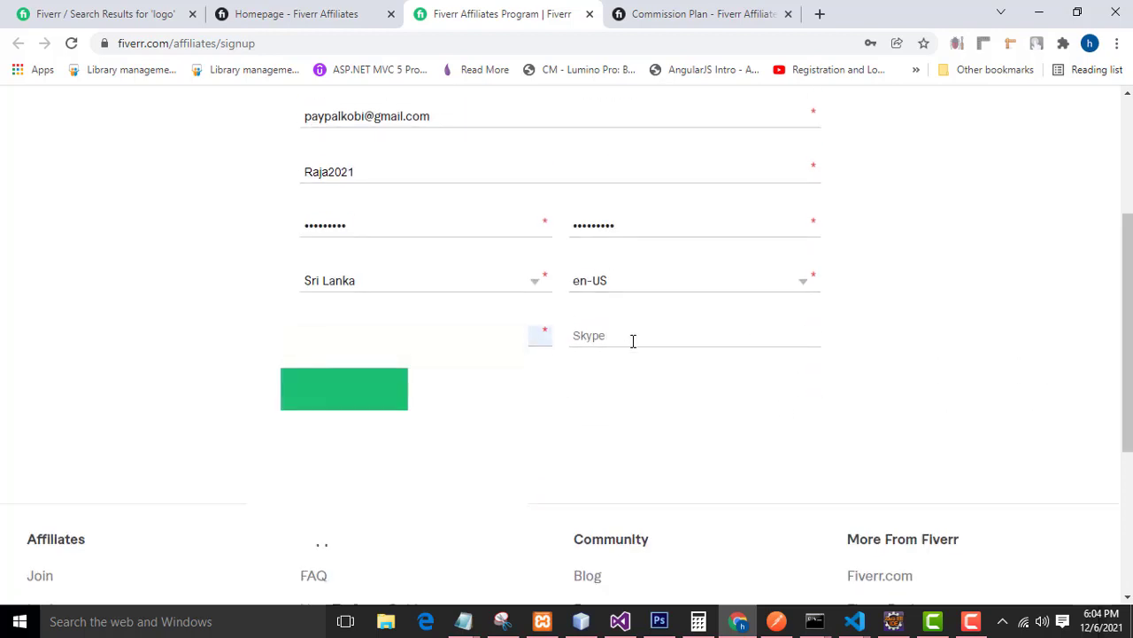
{"action": "scroll", "coordinate": [683, 344], "scroll_direction": "up", "scroll_amount": 2}
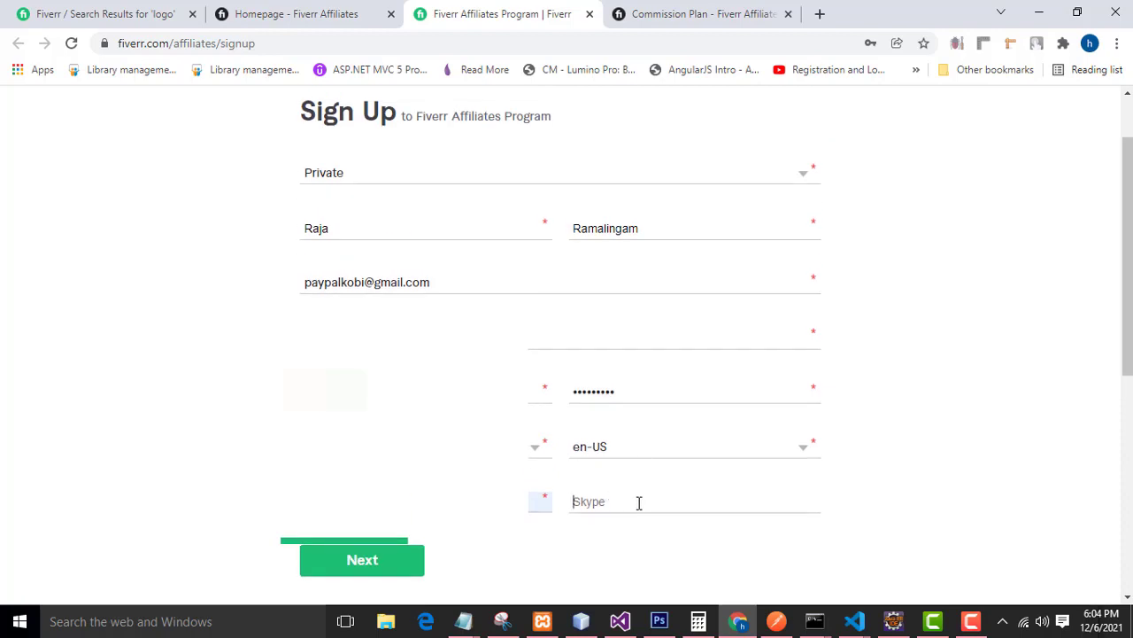
{"action": "scroll", "coordinate": [700, 488], "scroll_direction": "down", "scroll_amount": 2}
{"action": "left_click", "coordinate": [673, 335]}
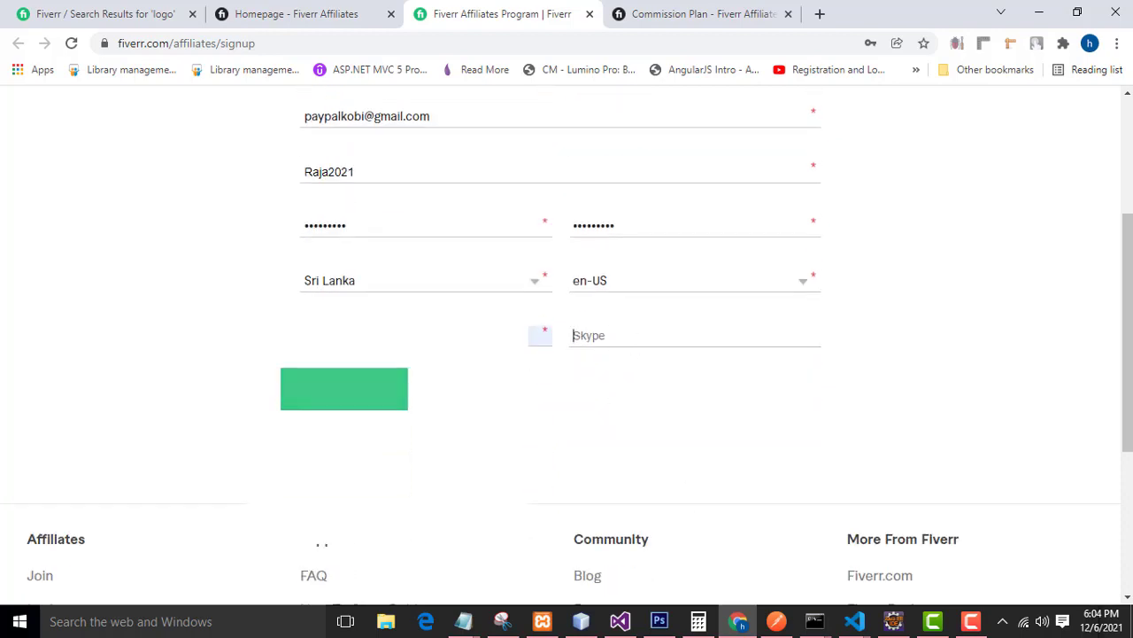
{"action": "type", "text": "Skype"}
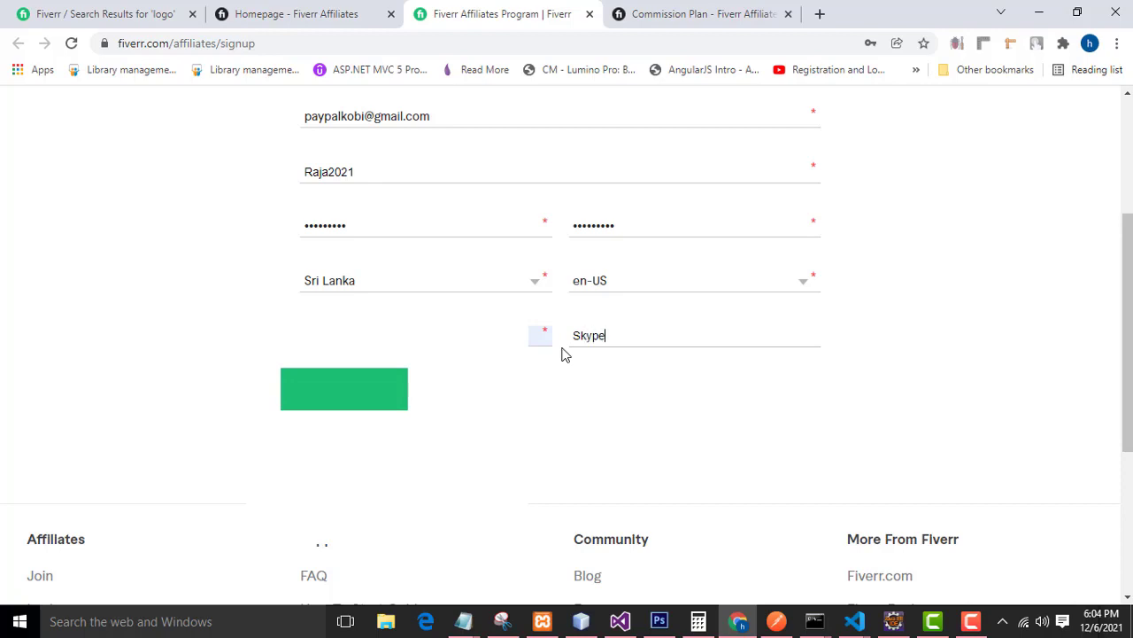
{"action": "scroll", "coordinate": [797, 319], "scroll_direction": "up", "scroll_amount": 2}
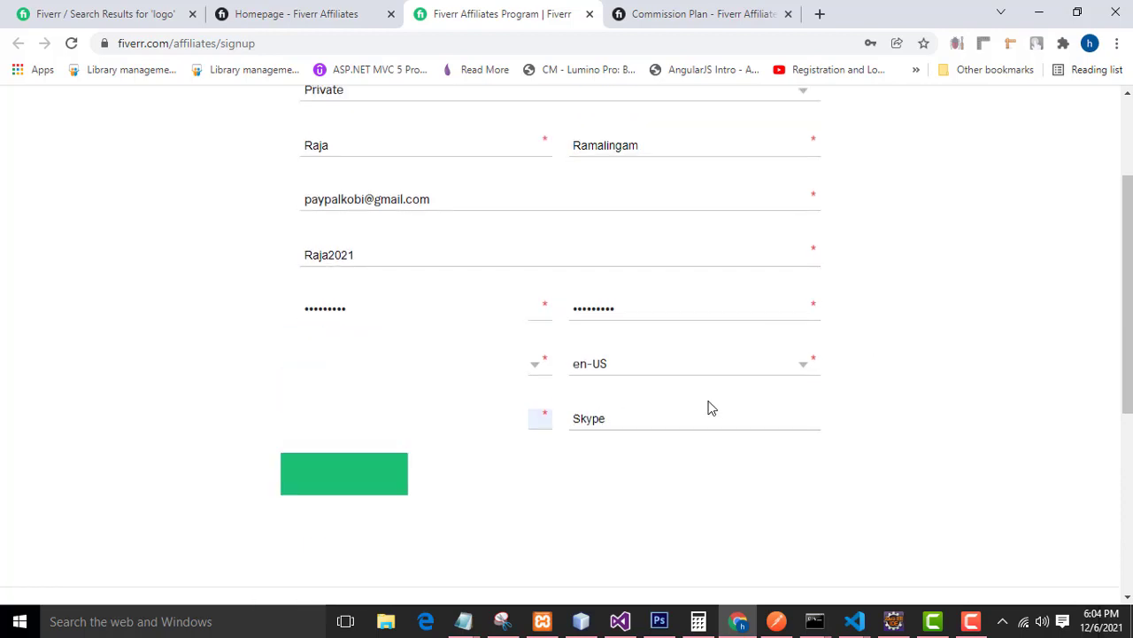
{"action": "scroll", "coordinate": [821, 397], "scroll_direction": "down", "scroll_amount": 2}
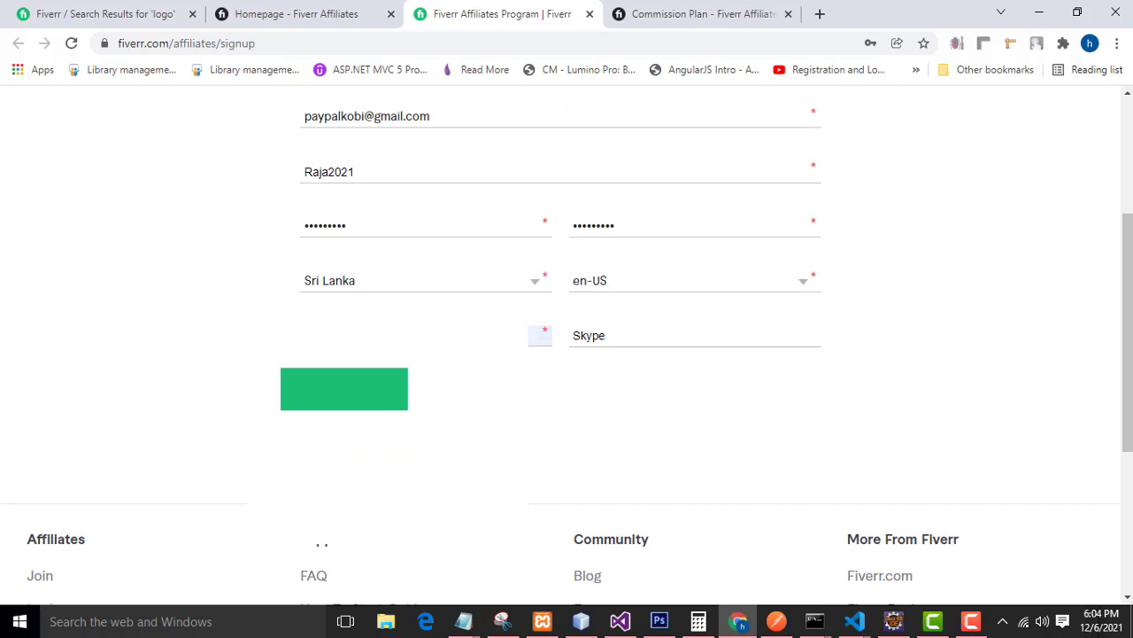
{"action": "key", "text": "Return"}
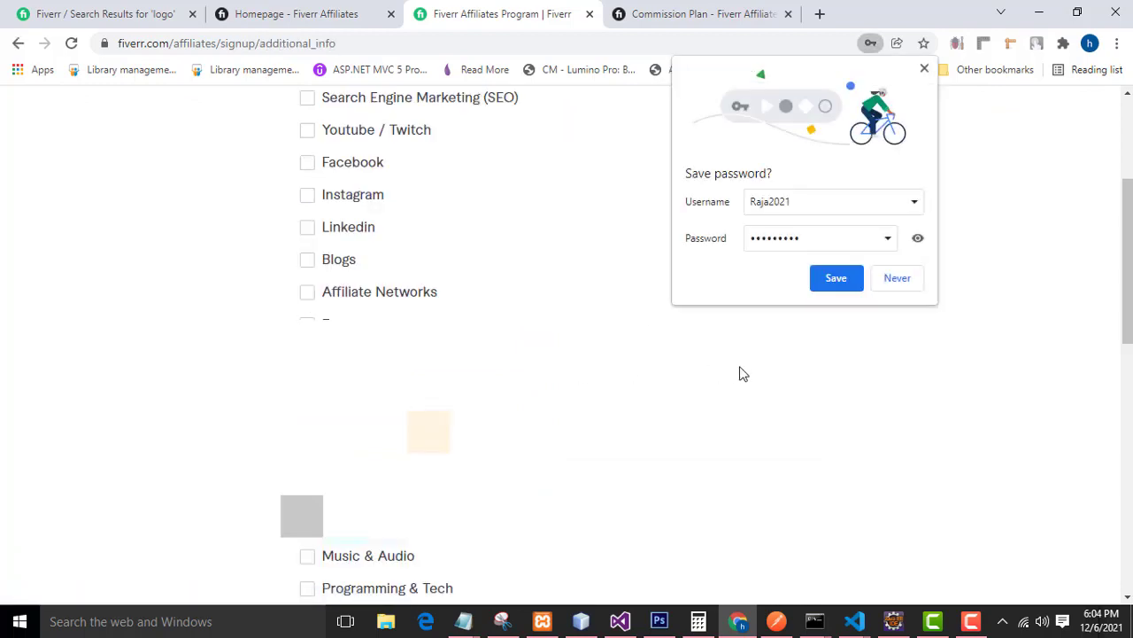
Close Chrome's Save password popup and scroll through the questionnaire page
{"action": "left_click", "coordinate": [925, 68]}
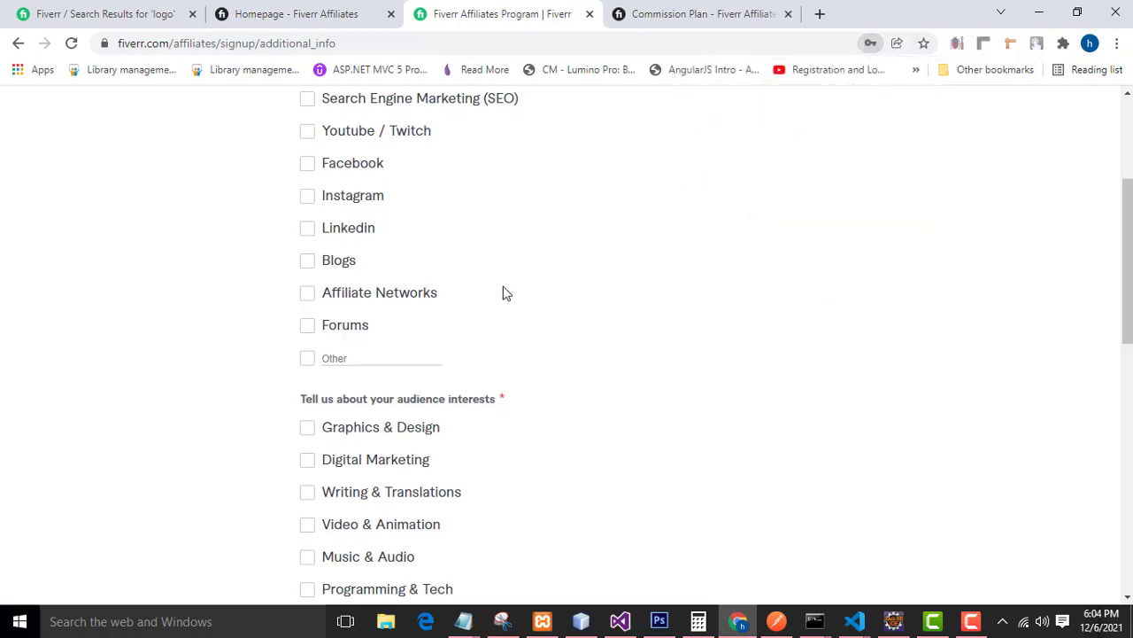
{"action": "scroll", "coordinate": [504, 293], "scroll_direction": "up", "scroll_amount": 3}
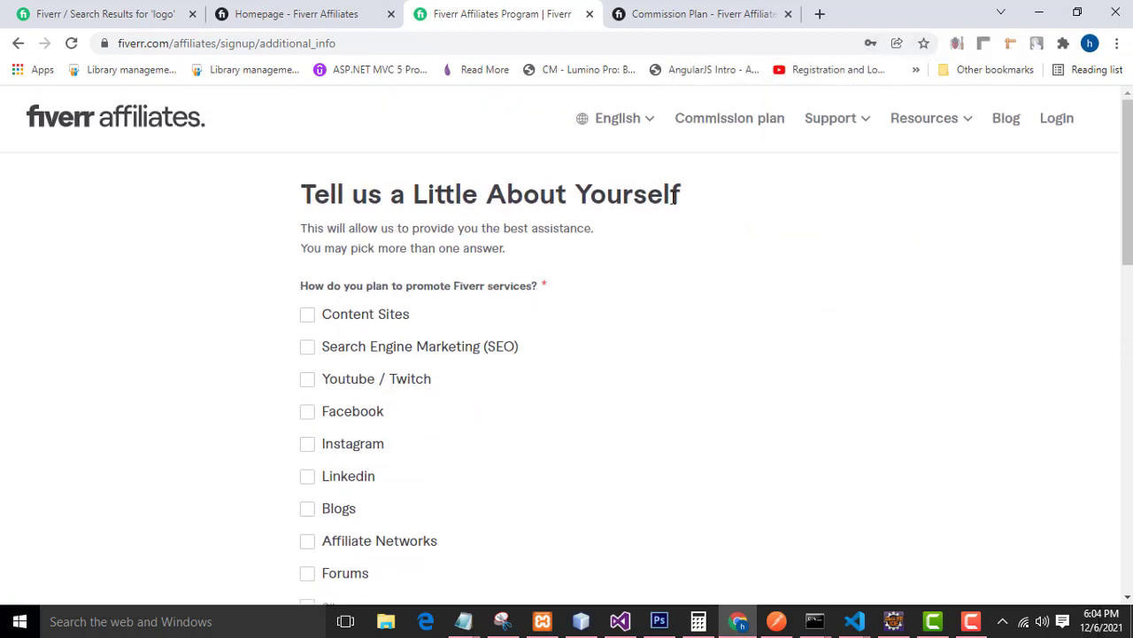
{"action": "scroll", "coordinate": [496, 314], "scroll_direction": "down", "scroll_amount": 1}
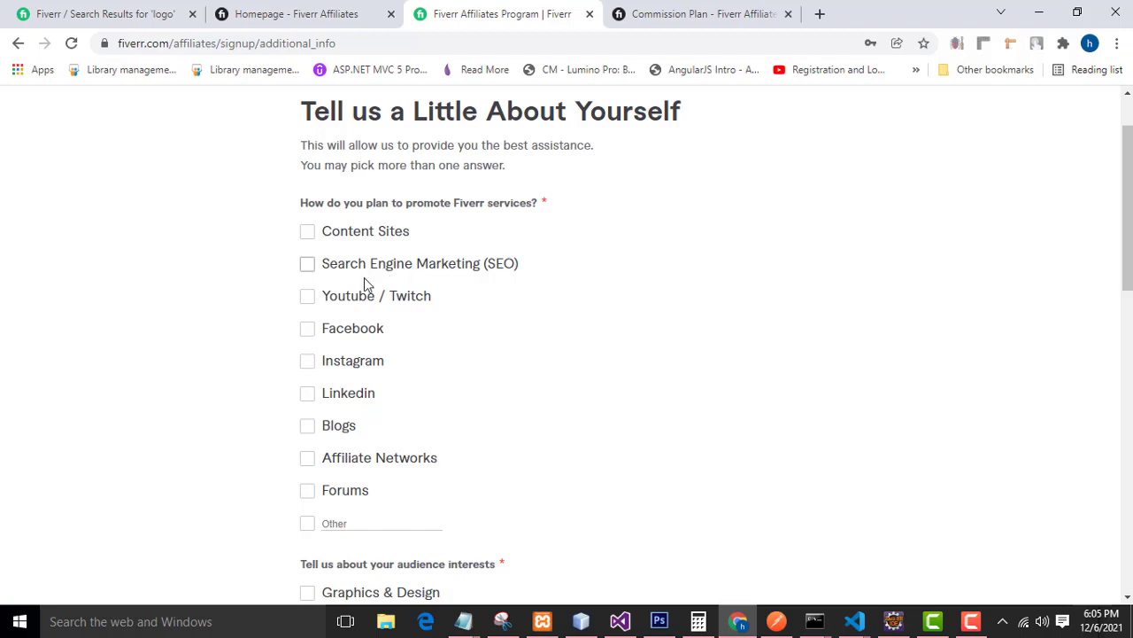
Tick Youtube / Twitch, Affiliate Networks and Other as promotion methods
{"action": "left_click", "coordinate": [308, 306]}
{"action": "scroll", "coordinate": [339, 336], "scroll_direction": "down", "scroll_amount": 1}
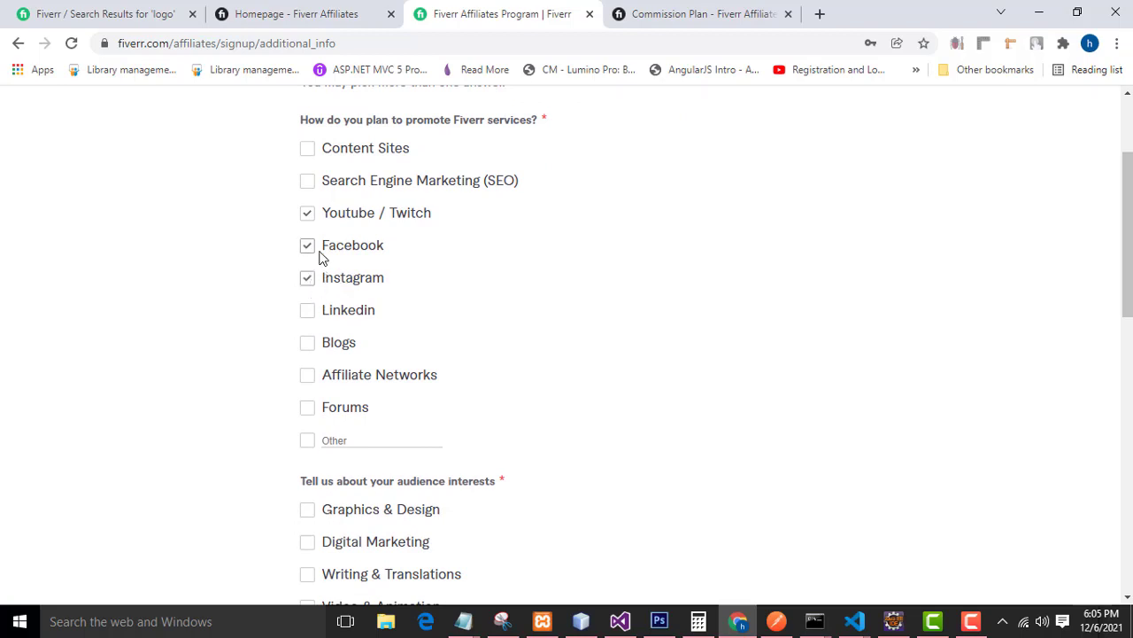
{"action": "left_click", "coordinate": [306, 378]}
{"action": "scroll", "coordinate": [526, 374], "scroll_direction": "down", "scroll_amount": 1}
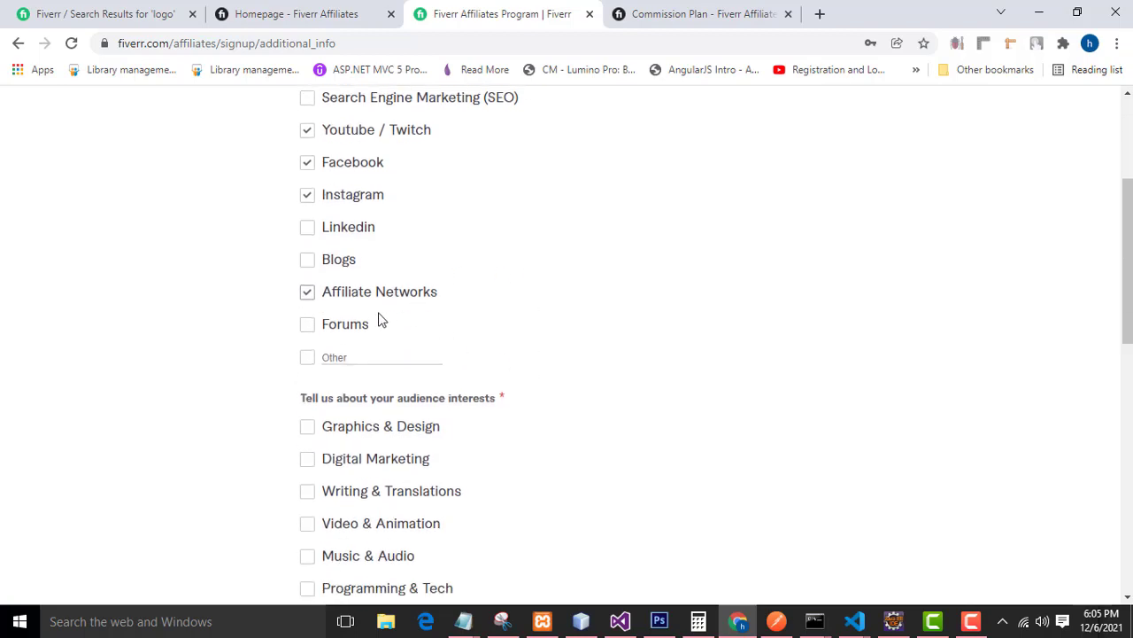
{"action": "scroll", "coordinate": [390, 337], "scroll_direction": "up", "scroll_amount": 1}
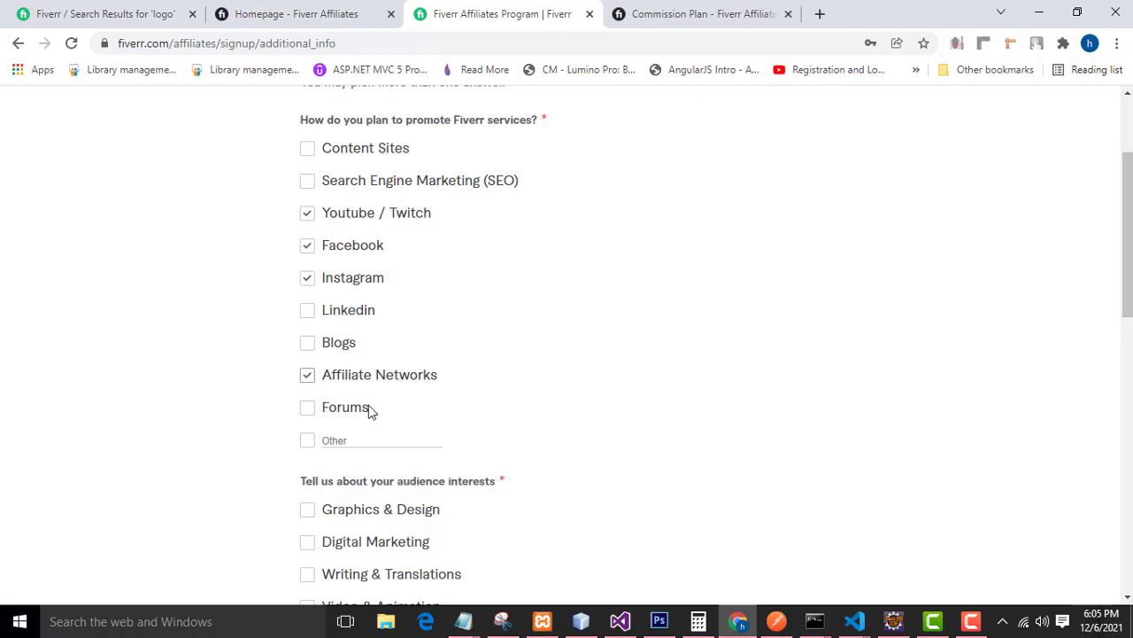
{"action": "left_click", "coordinate": [307, 441]}
{"action": "scroll", "coordinate": [696, 283], "scroll_direction": "down", "scroll_amount": 2}
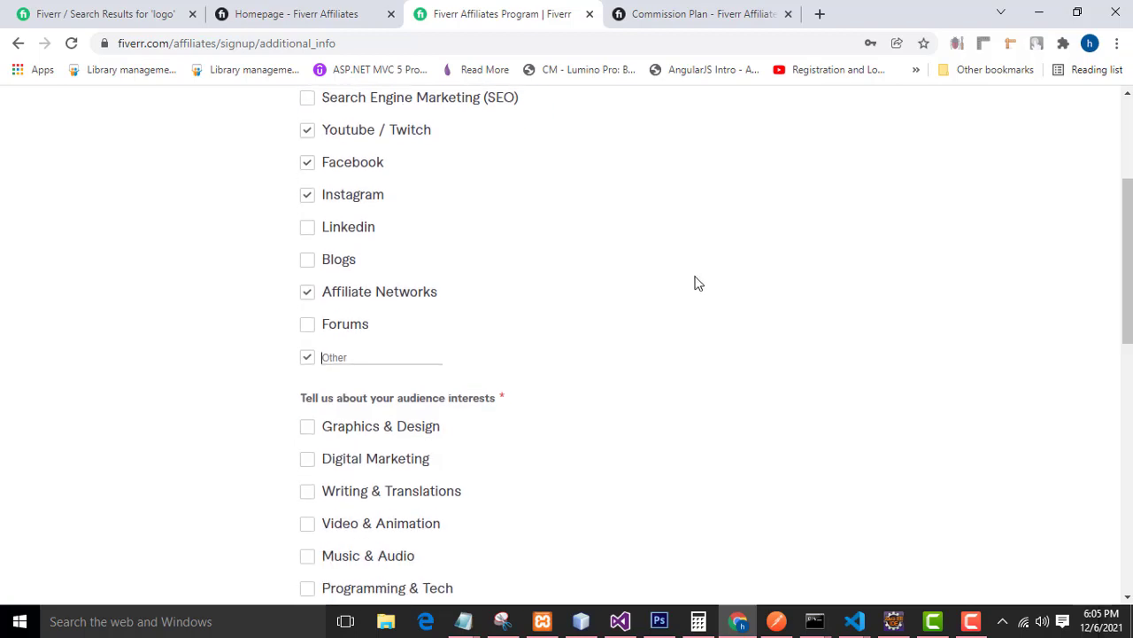
Scroll down to the audience interests question and back up
{"action": "scroll", "coordinate": [532, 327], "scroll_direction": "down", "scroll_amount": 1}
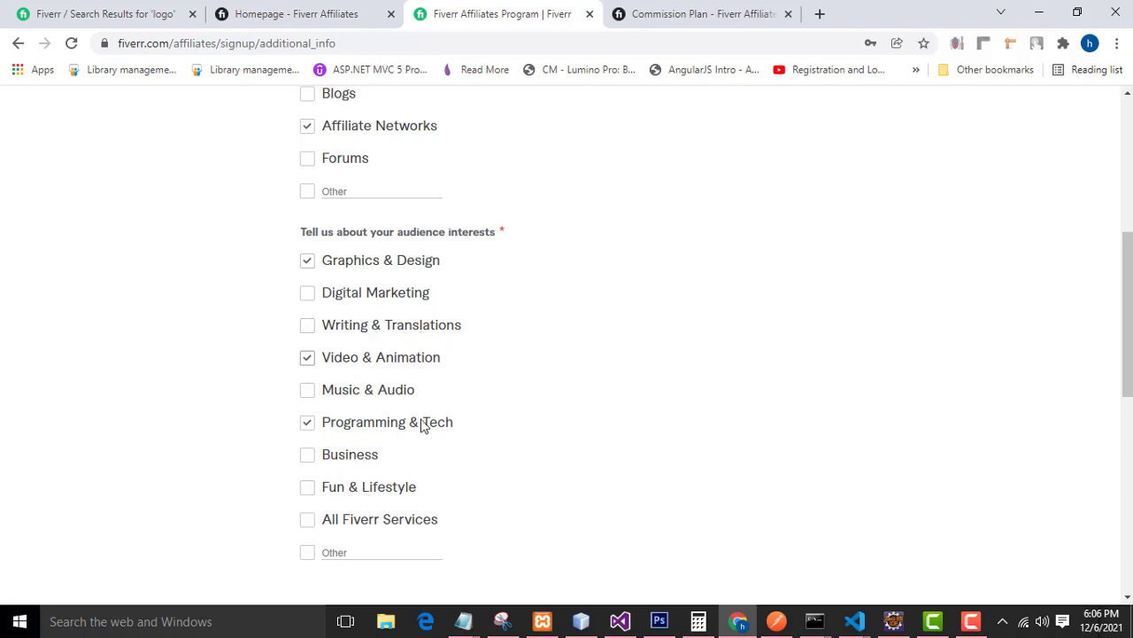
{"action": "scroll", "coordinate": [544, 357], "scroll_direction": "up", "scroll_amount": 4}
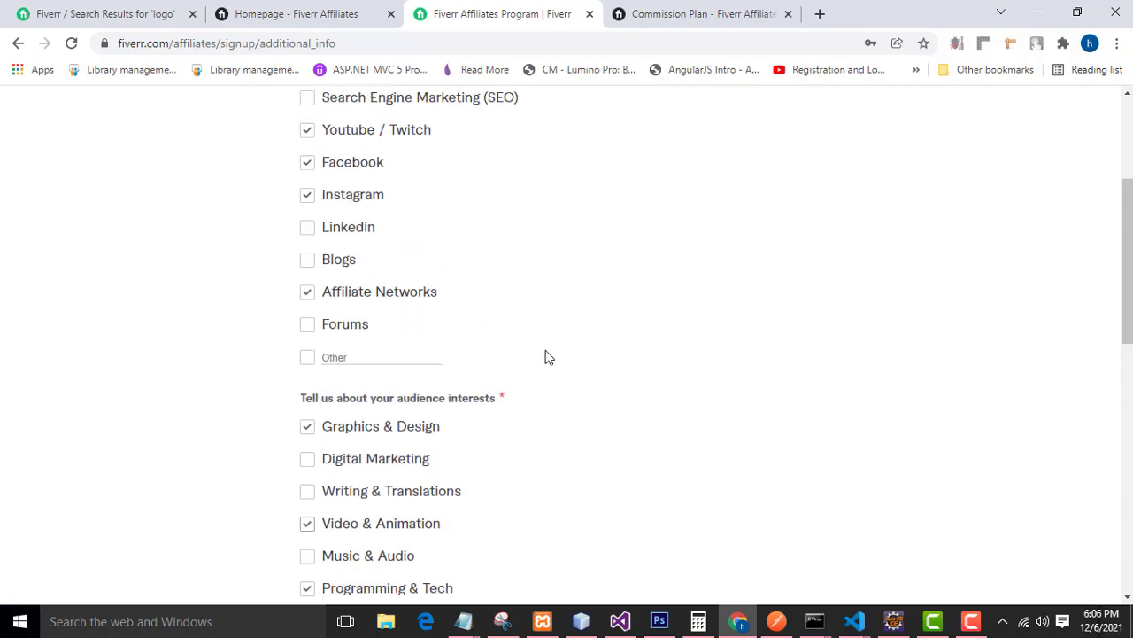
Agree to the Terms & Conditions and the Privacy Policy, then submit the affiliate registration
{"action": "scroll", "coordinate": [546, 357], "scroll_direction": "down", "scroll_amount": 6}
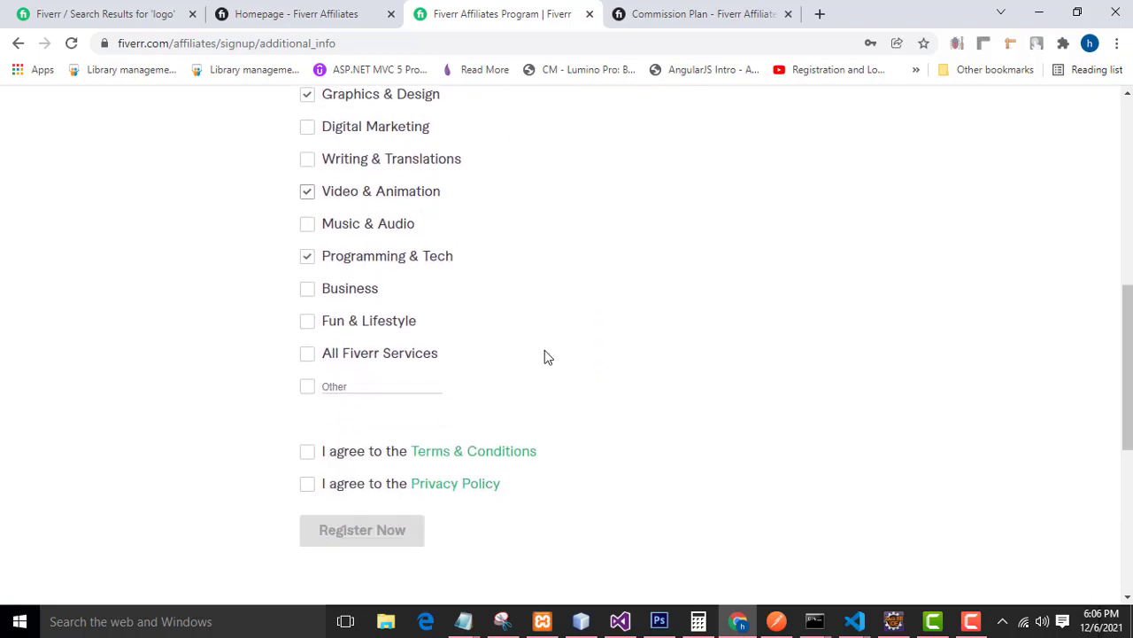
{"action": "left_click", "coordinate": [308, 453]}
{"action": "left_click", "coordinate": [309, 484]}
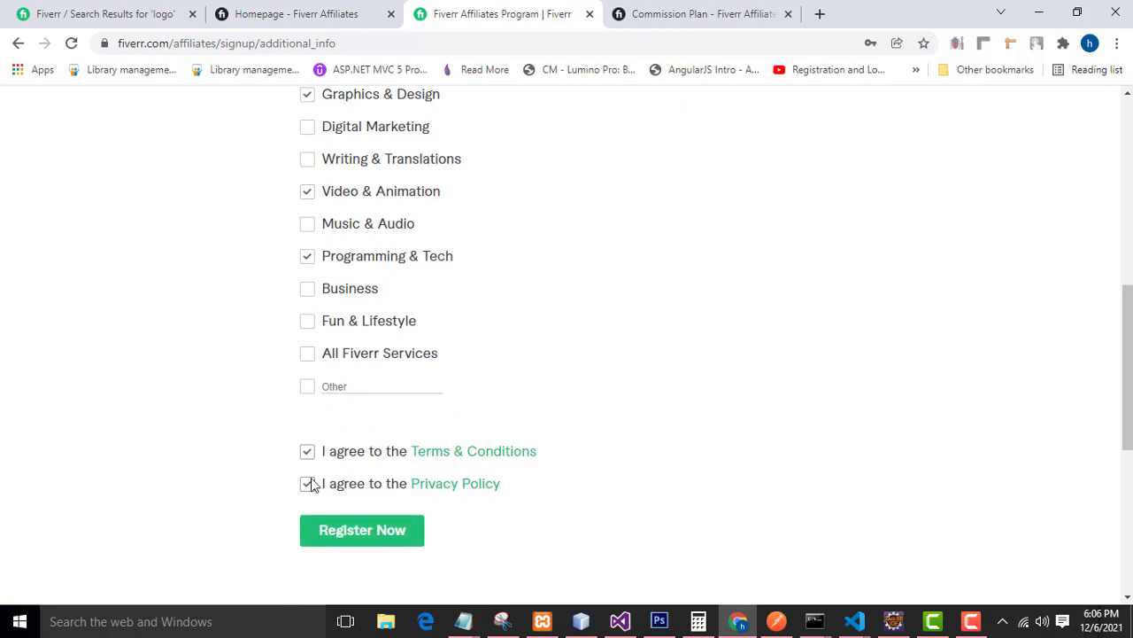
{"action": "left_click", "coordinate": [362, 532]}
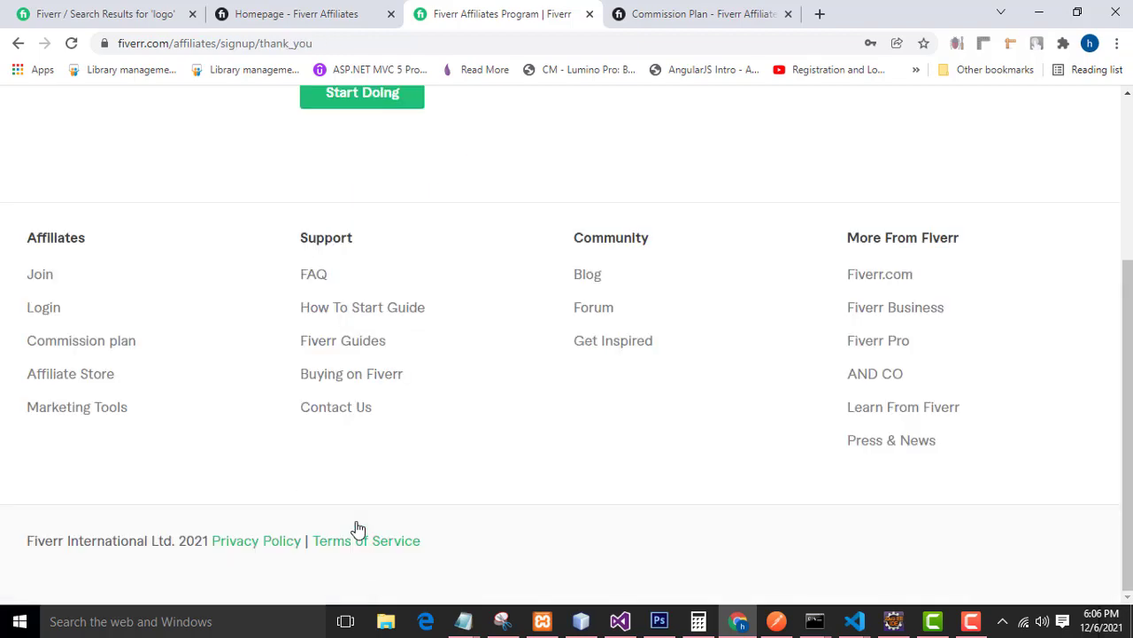
Go from the 'Congrats! You're a Fiverr Affiliate' page to the affiliate login page via Start Doing
{"action": "scroll", "coordinate": [459, 329], "scroll_direction": "up", "scroll_amount": 3}
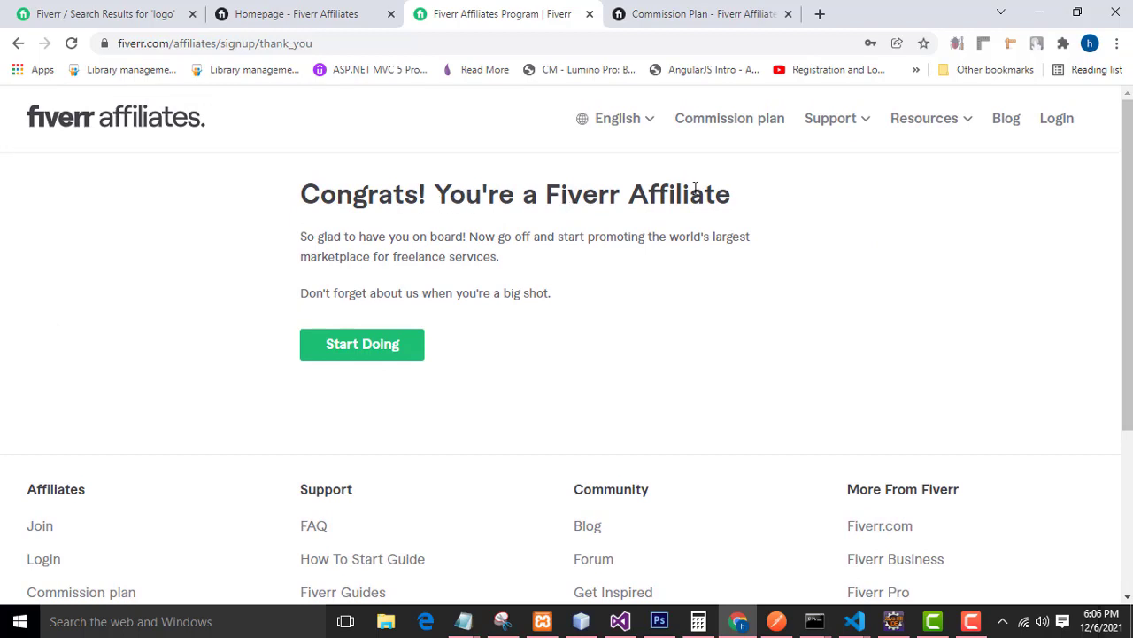
{"action": "left_click", "coordinate": [375, 359]}
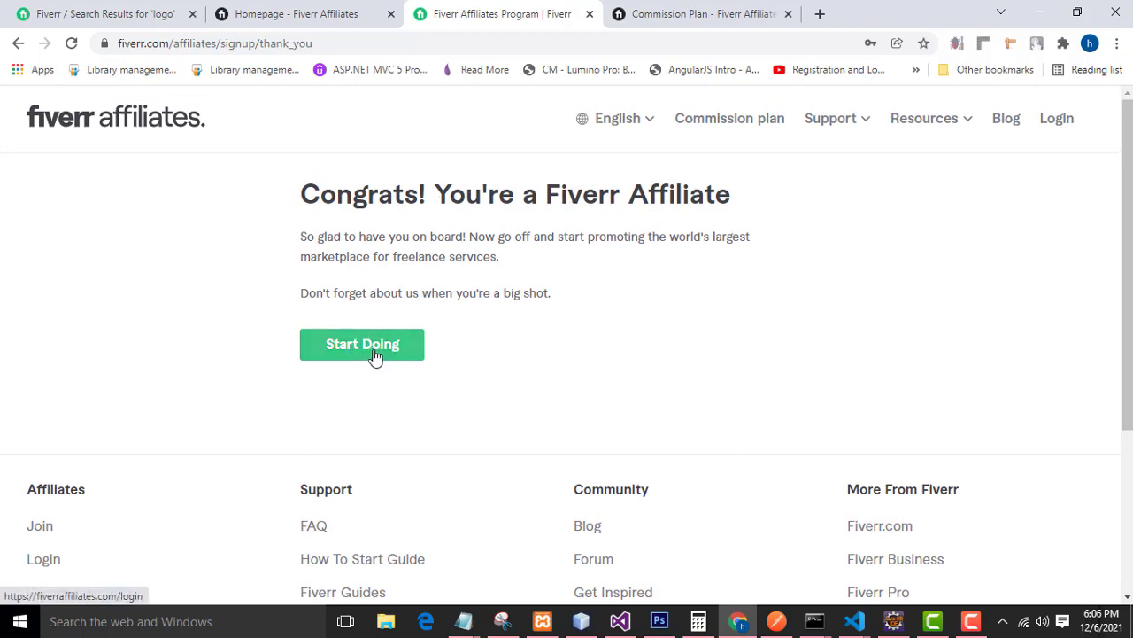
{"action": "left_click", "coordinate": [363, 359]}
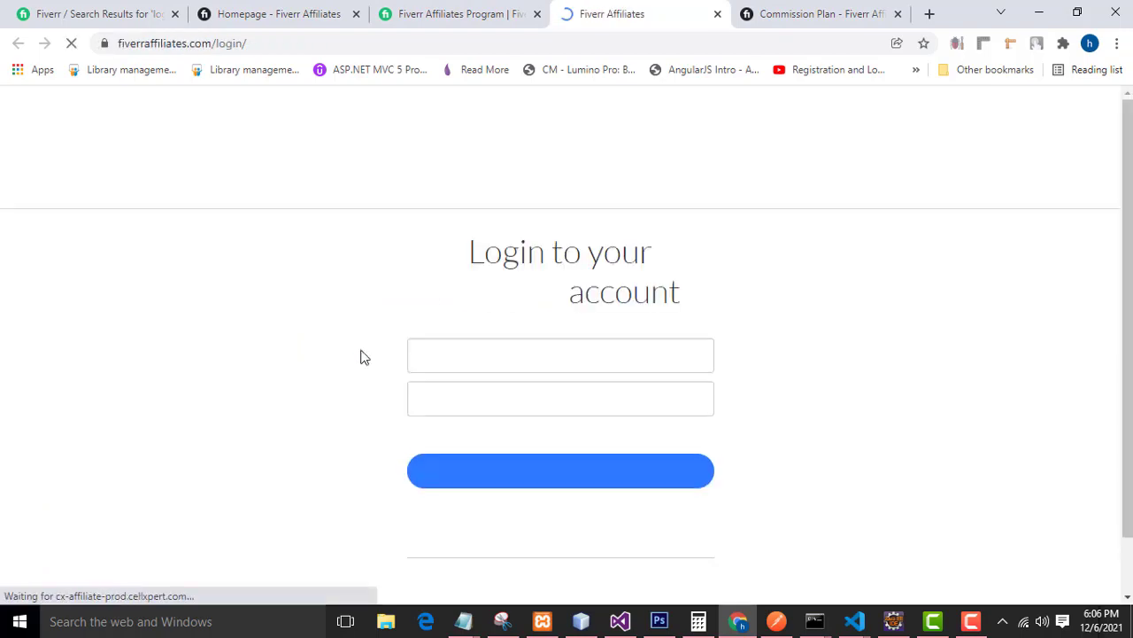
Sign in with the new account's username and password
{"action": "left_click", "coordinate": [517, 351]}
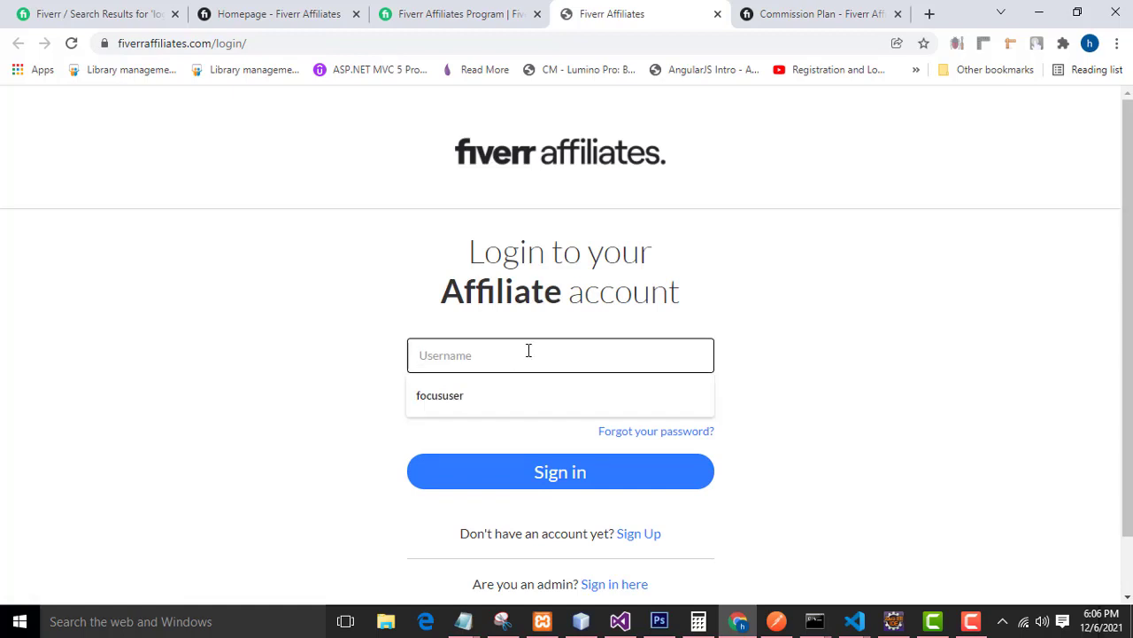
{"action": "type", "text": "Raja2021"}
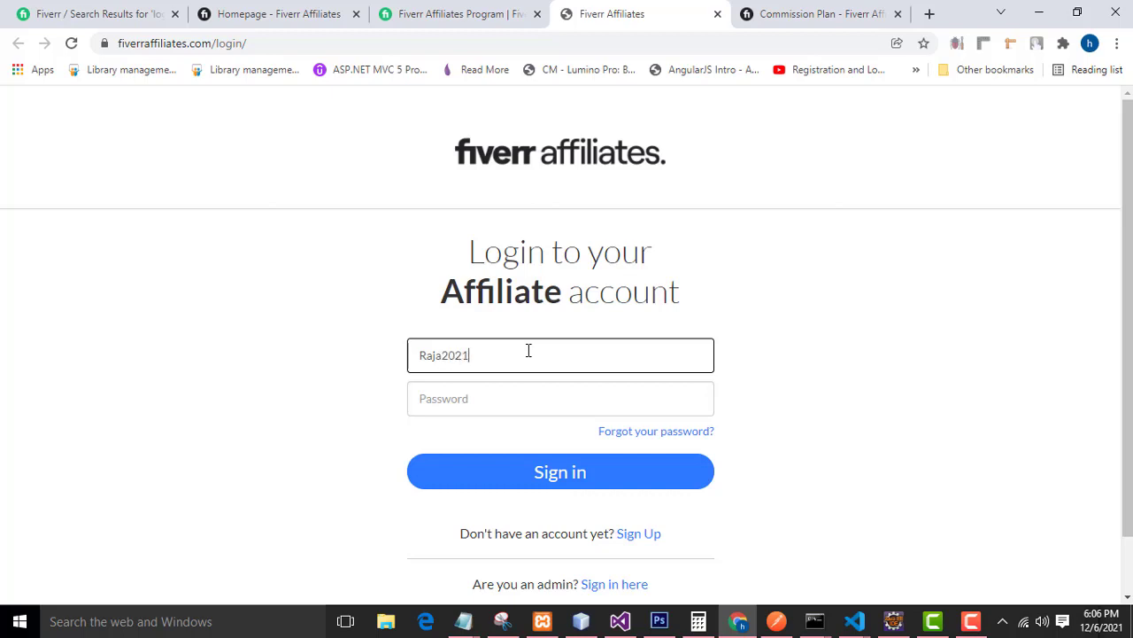
{"action": "key", "text": "Tab"}
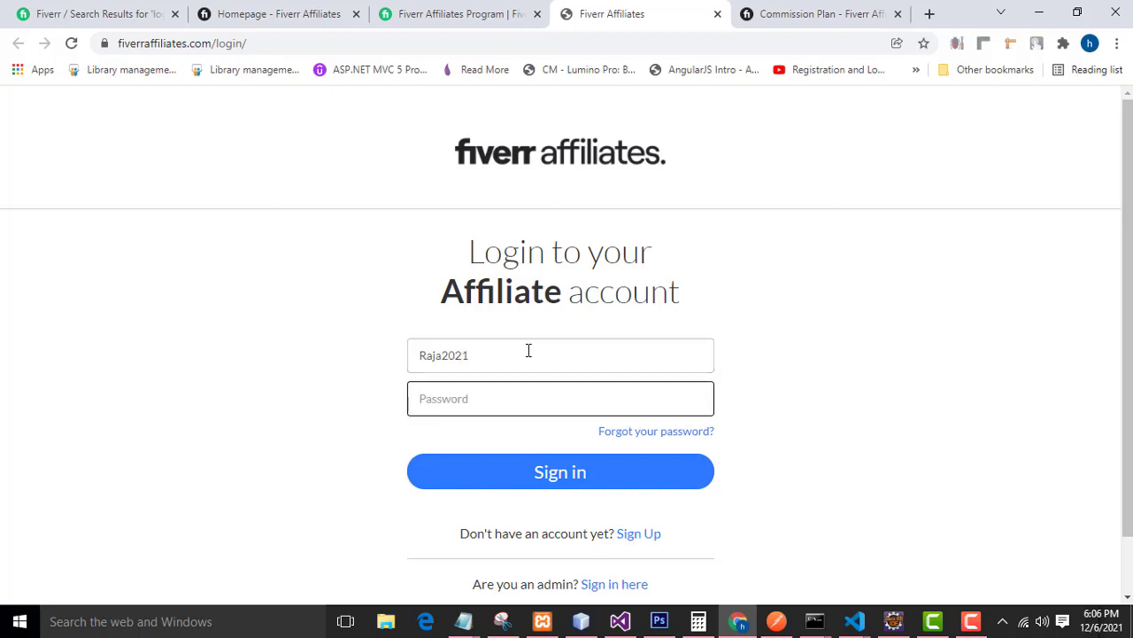
{"action": "type", "text": "*"}
{"action": "left_click", "coordinate": [458, 473]}
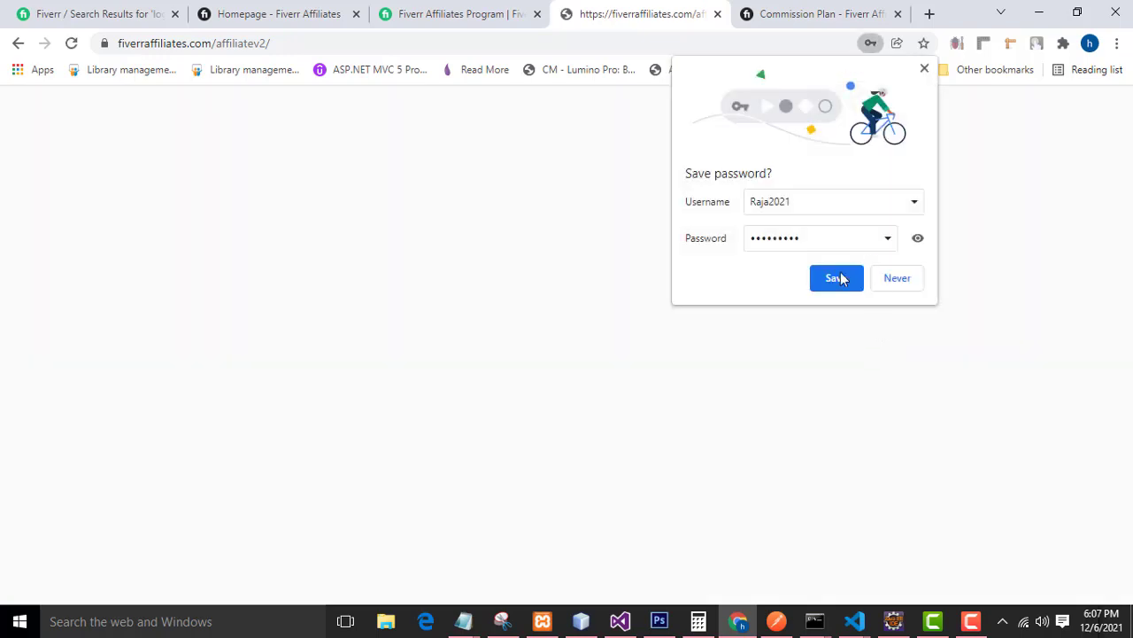
Save the login in Chrome and tick the updated Terms, Privacy Policy and promotional-material agreements
{"action": "left_click", "coordinate": [836, 278]}
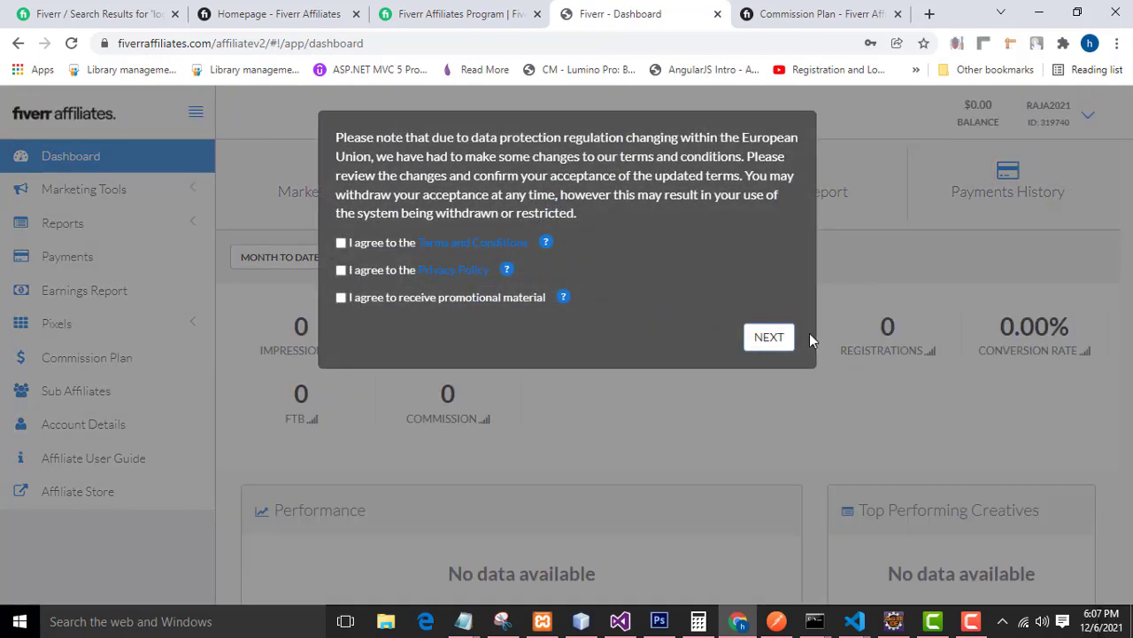
{"action": "left_click", "coordinate": [752, 345]}
{"action": "left_click", "coordinate": [341, 243]}
{"action": "left_click", "coordinate": [341, 270]}
{"action": "left_click", "coordinate": [341, 298]}
Confirm the updated terms and close the Gig Ads notice with 'Do not show again' ticked
{"action": "left_click", "coordinate": [770, 346]}
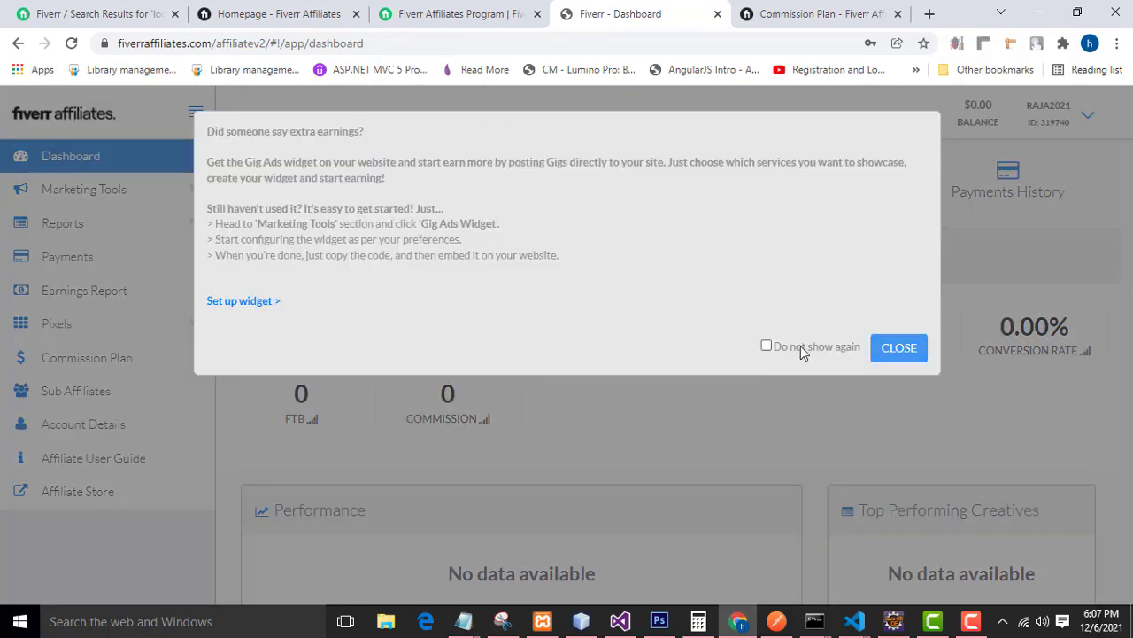
{"action": "left_click", "coordinate": [766, 347]}
{"action": "left_click", "coordinate": [884, 356]}
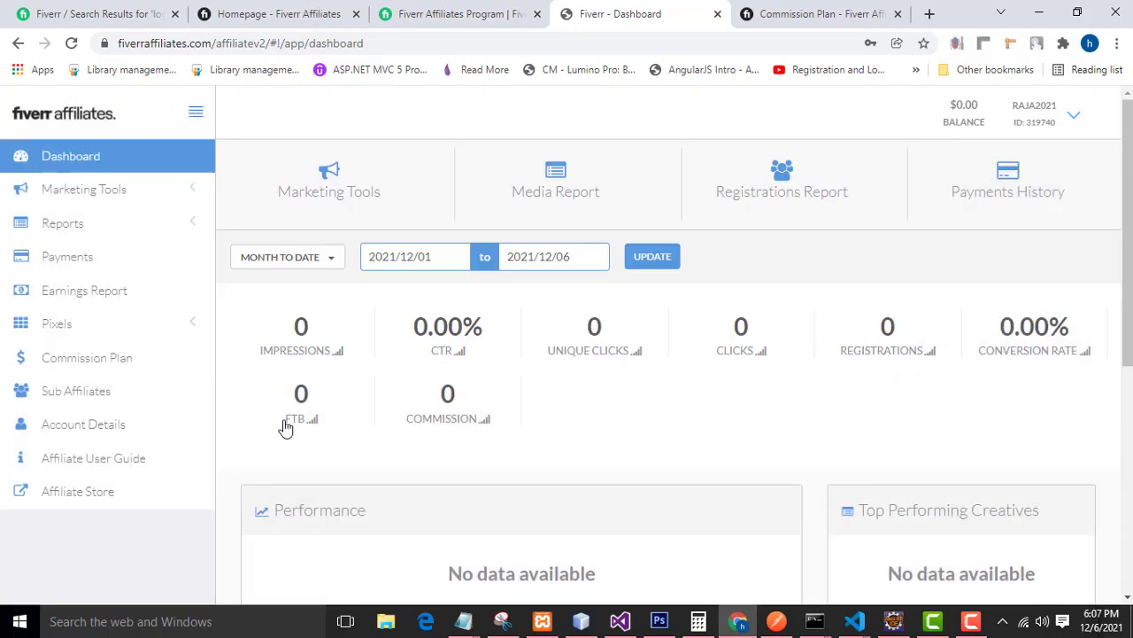
{"action": "scroll", "coordinate": [976, 324], "scroll_direction": "down", "scroll_amount": 3}
{"action": "scroll", "coordinate": [983, 354], "scroll_direction": "up", "scroll_amount": 3}
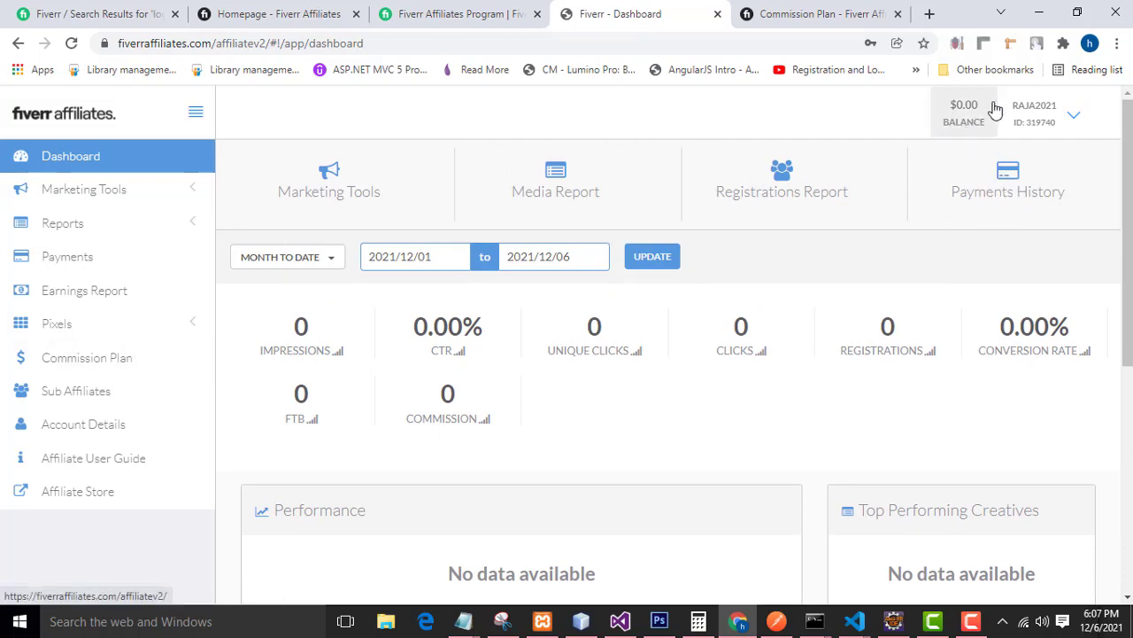
{"action": "left_click", "coordinate": [1006, 203]}
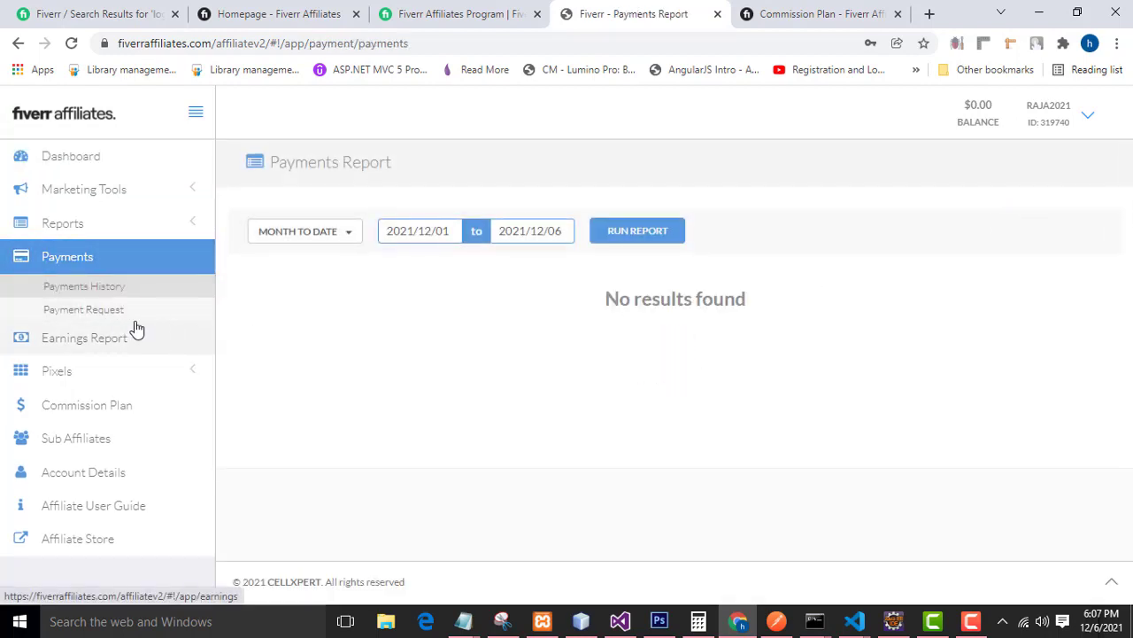
{"action": "left_click", "coordinate": [84, 337]}
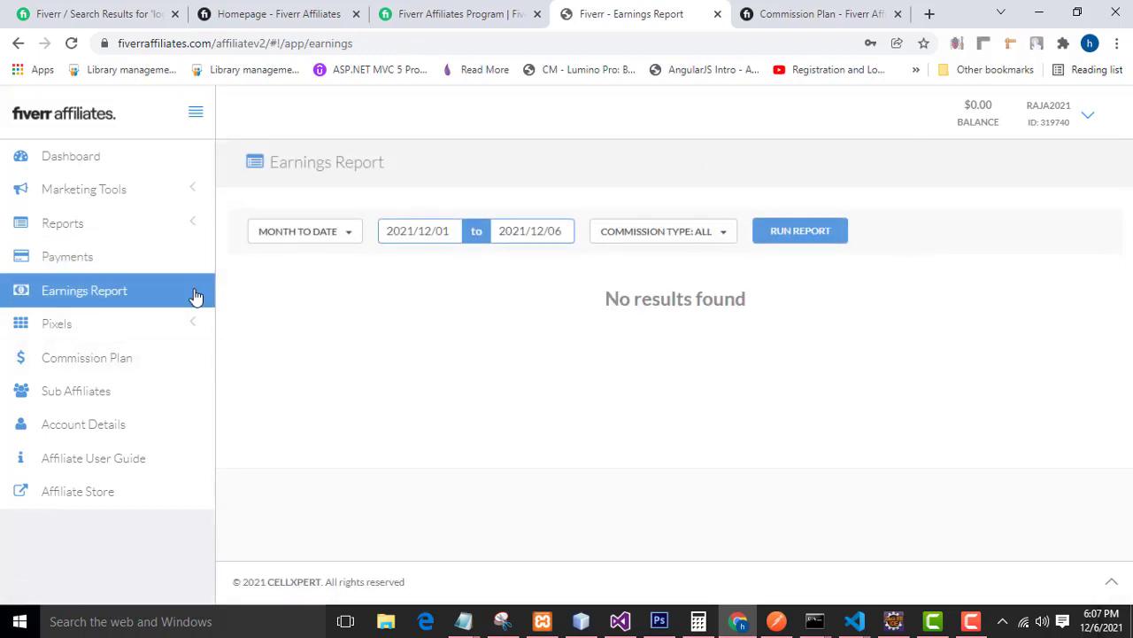
{"action": "left_click", "coordinate": [79, 160]}
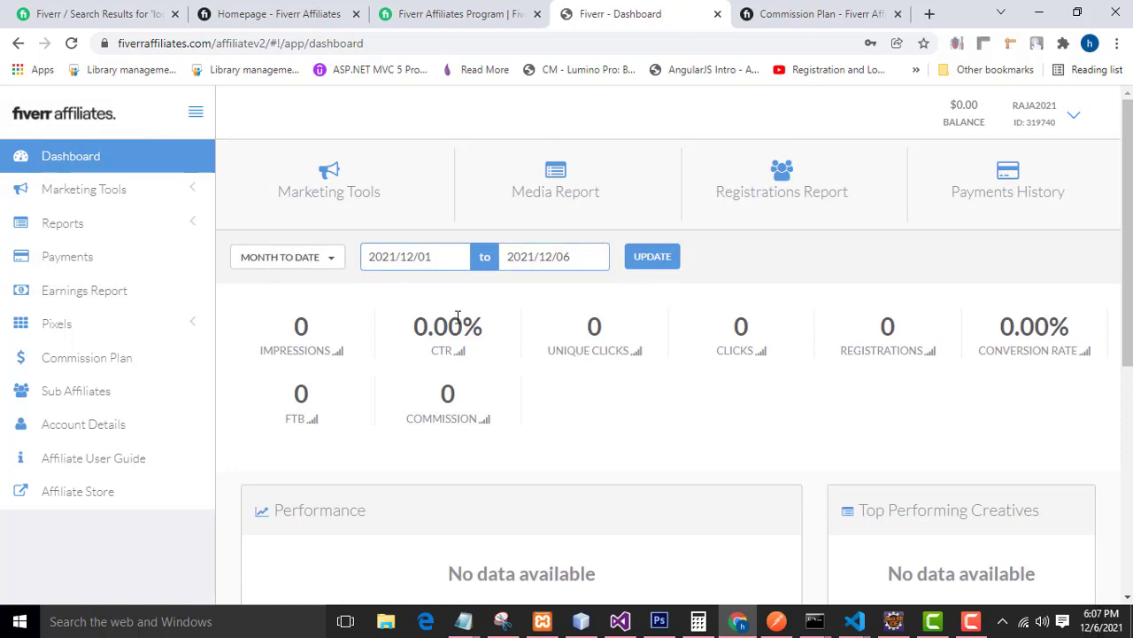
{"action": "scroll", "coordinate": [724, 295], "scroll_direction": "down", "scroll_amount": 1}
{"action": "scroll", "coordinate": [726, 306], "scroll_direction": "down", "scroll_amount": 2}
{"action": "scroll", "coordinate": [723, 321], "scroll_direction": "up", "scroll_amount": 3}
{"action": "left_click", "coordinate": [971, 621]}
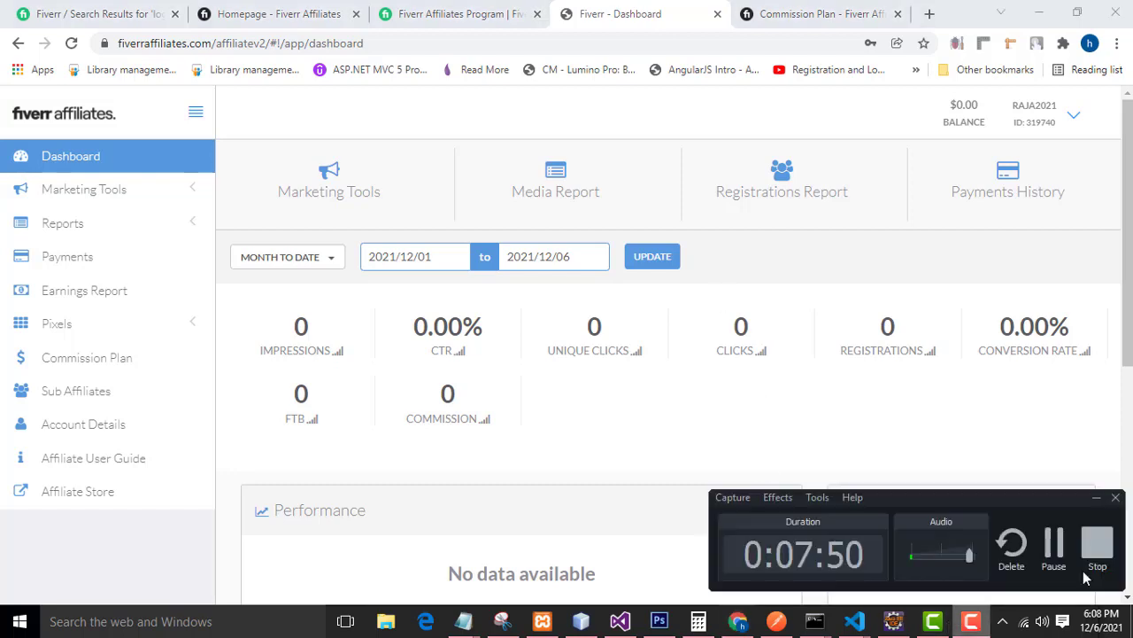
{"action": "left_click", "coordinate": [889, 371]}
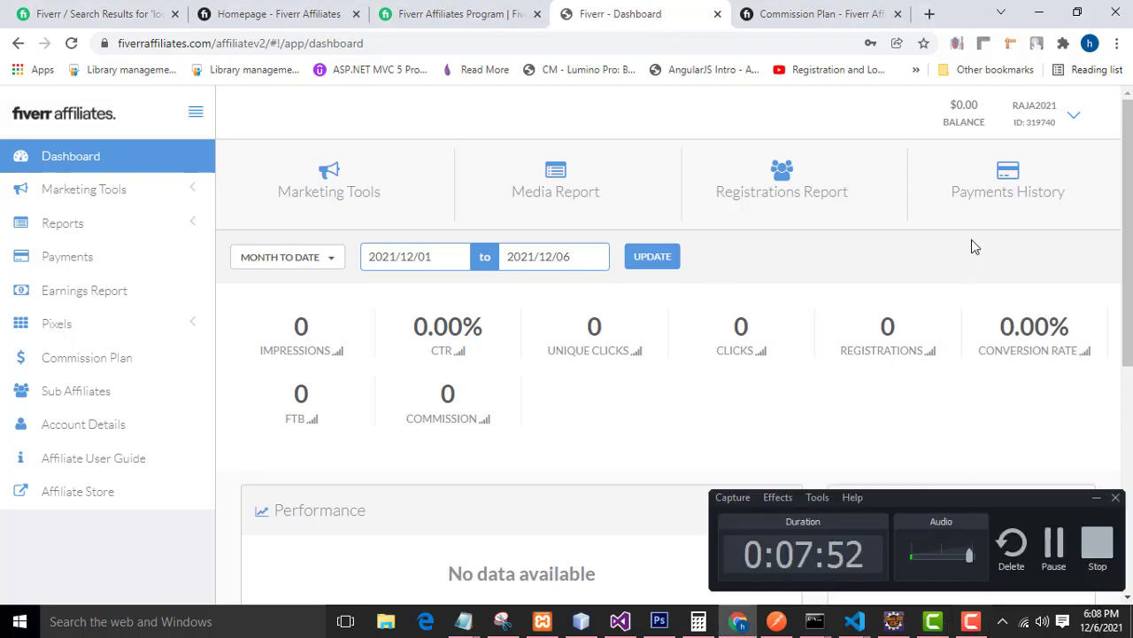
{"action": "left_click", "coordinate": [1096, 497]}
{"action": "scroll", "coordinate": [757, 400], "scroll_direction": "down", "scroll_amount": 5}
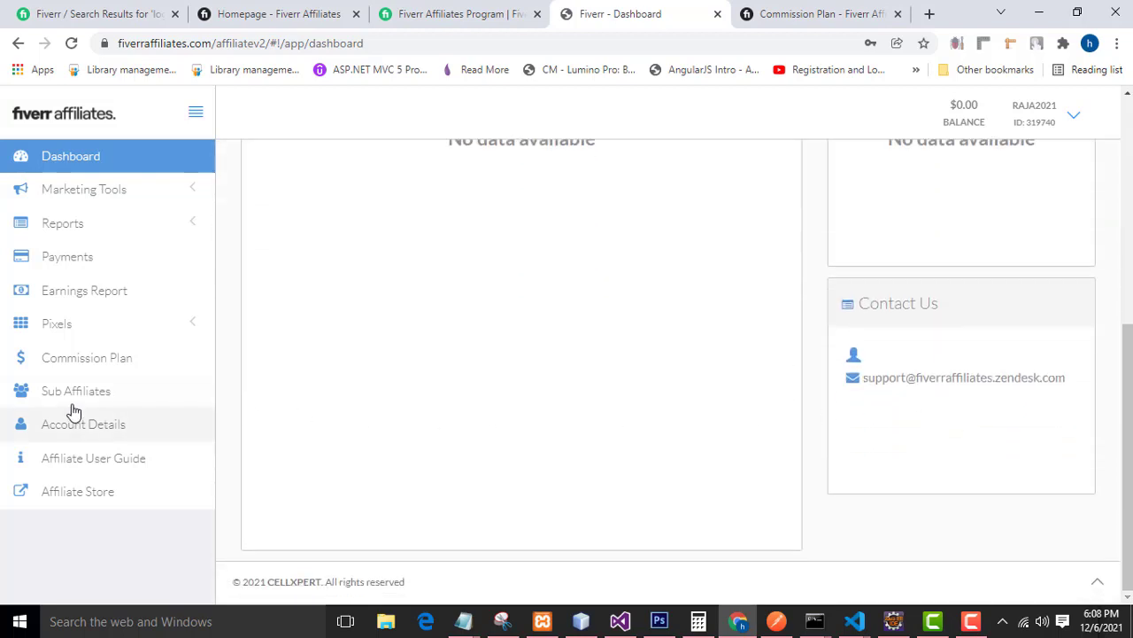
{"action": "scroll", "coordinate": [615, 399], "scroll_direction": "up", "scroll_amount": 5}
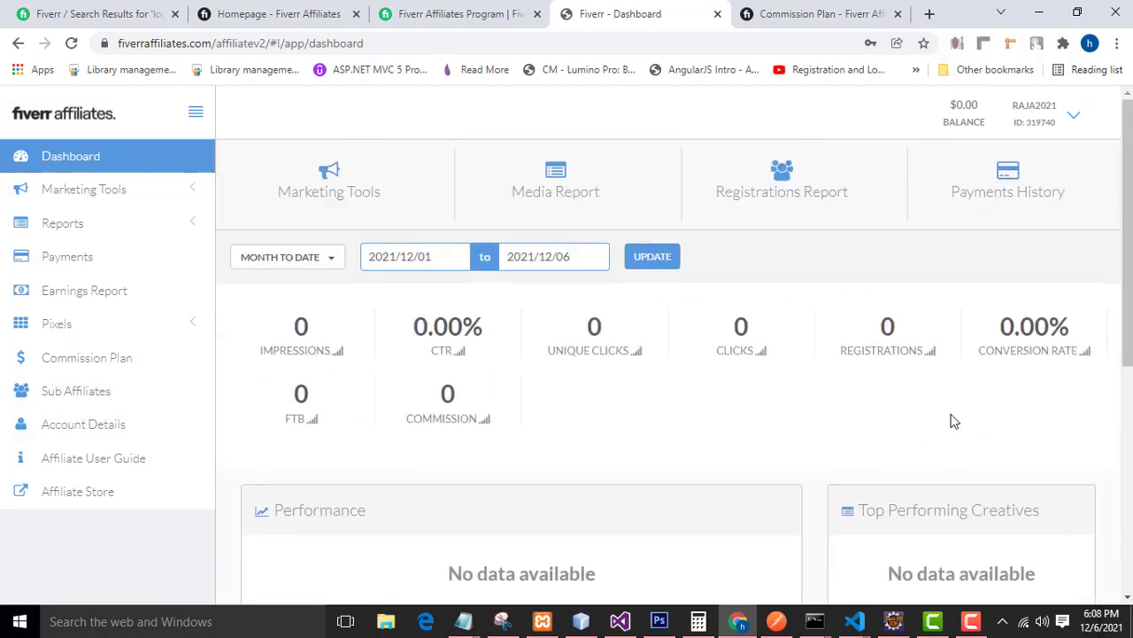
{"action": "scroll", "coordinate": [957, 419], "scroll_direction": "down", "scroll_amount": 3}
{"action": "left_click", "coordinate": [971, 620]}
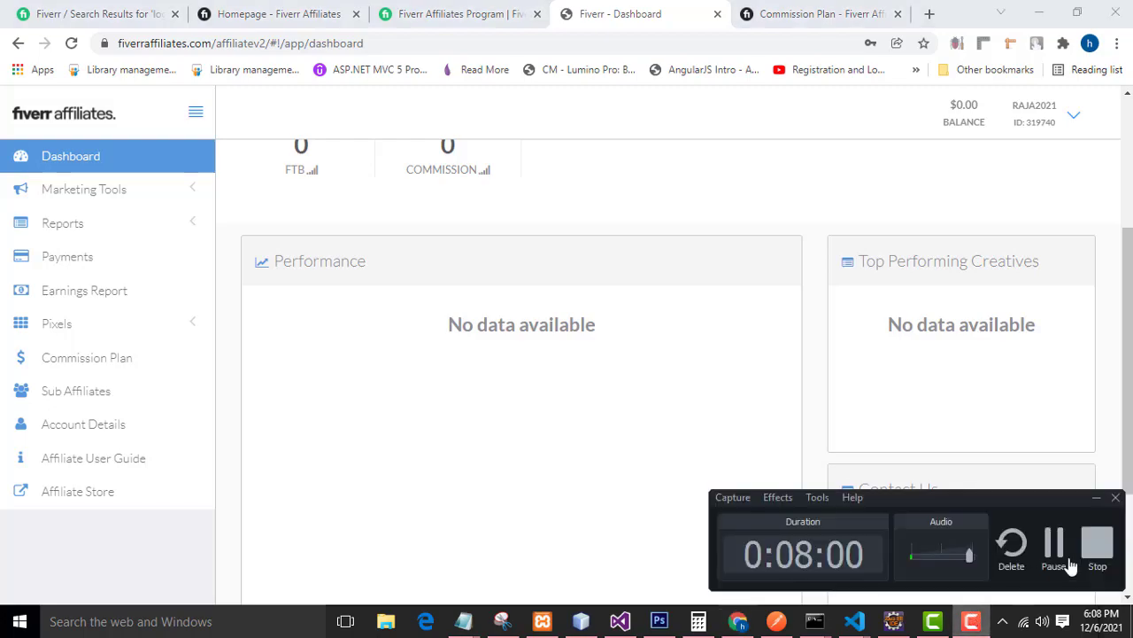